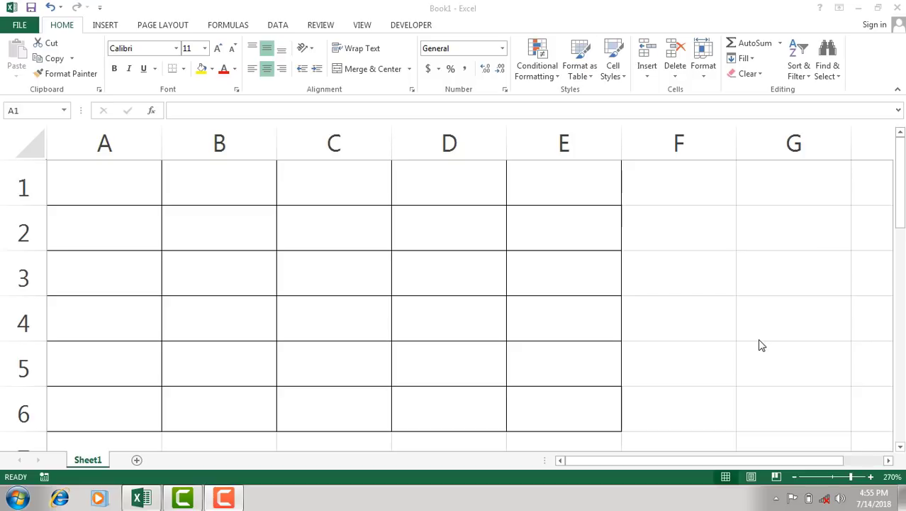
Step: Select the bordered A1:E6 grid, return to A1, and open Excel Options from the File menu
key(alt+d)
key(o)
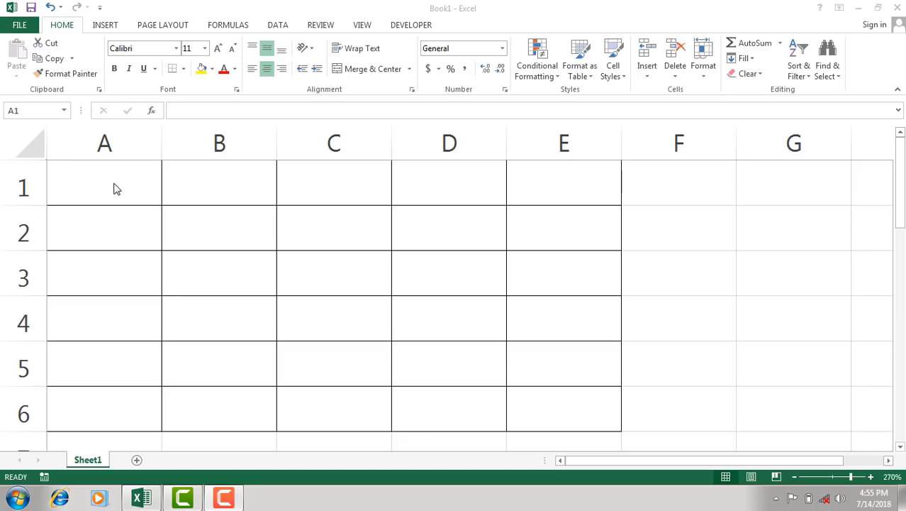
click(115, 188)
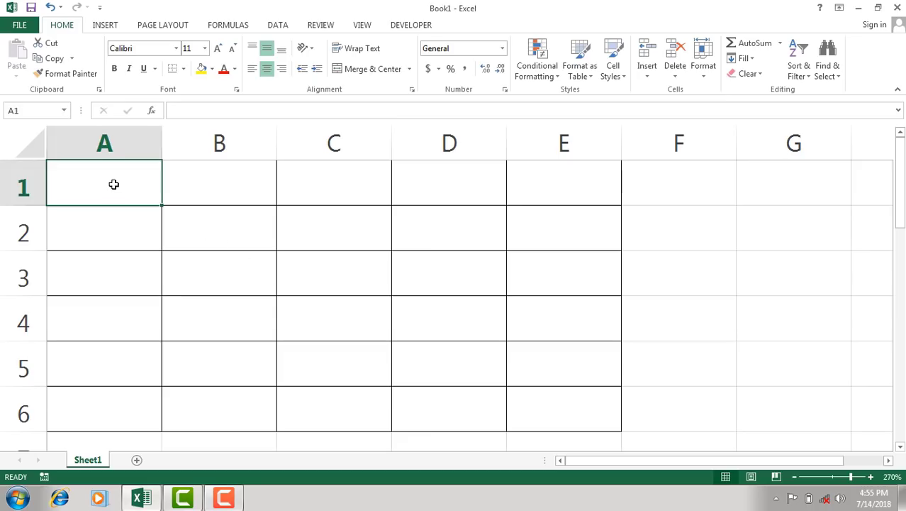
drag(182, 183, 586, 406)
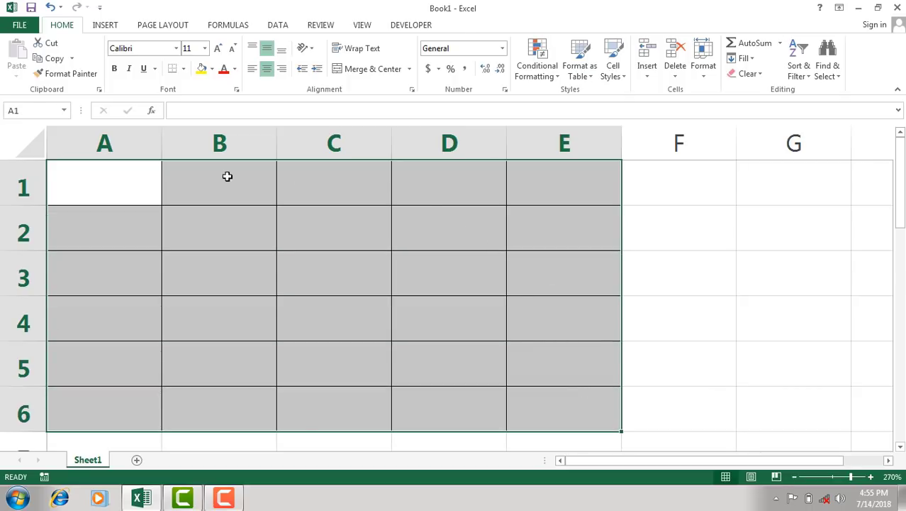
click(146, 194)
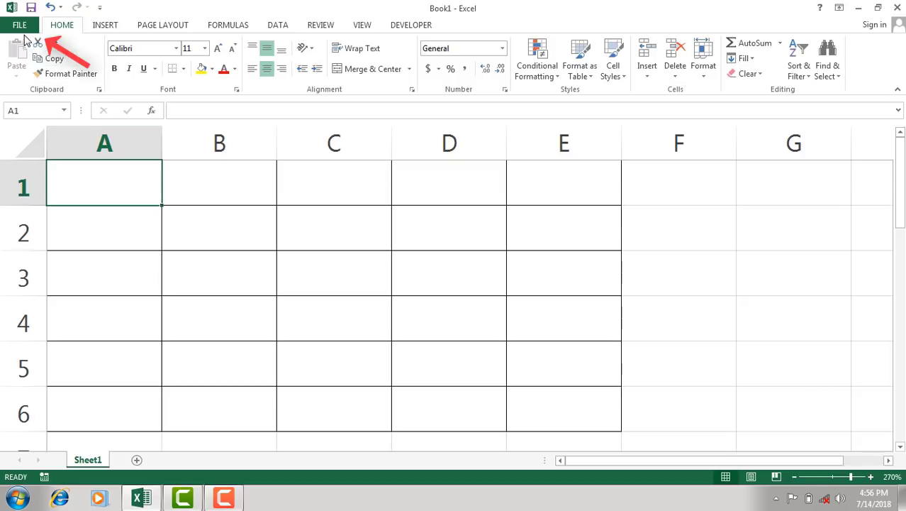
click(20, 25)
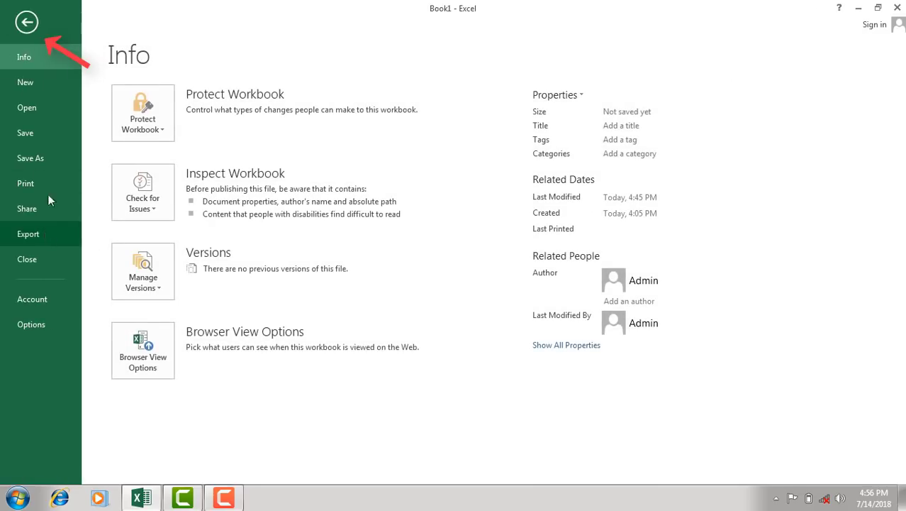
click(32, 325)
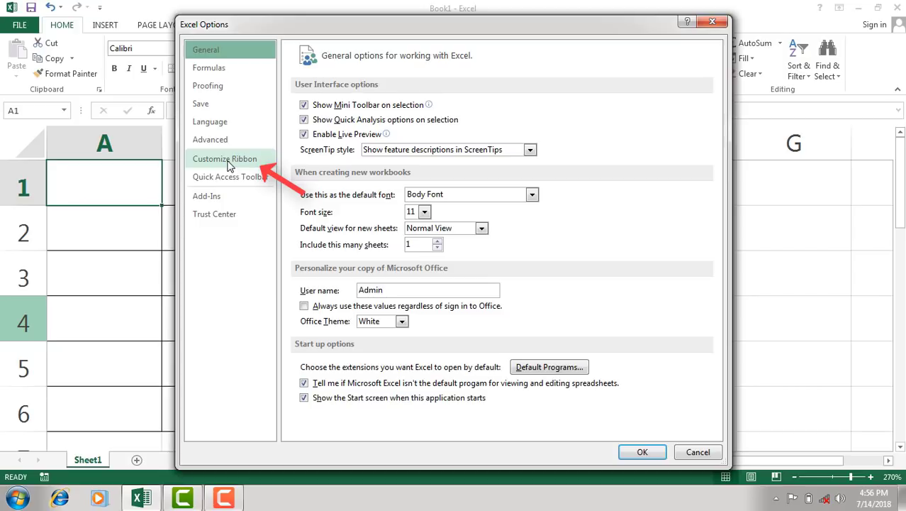
Step: In Customize Ribbon, try adding Form... from Commands Not in the Ribbon to Developer's Modify group
click(229, 165)
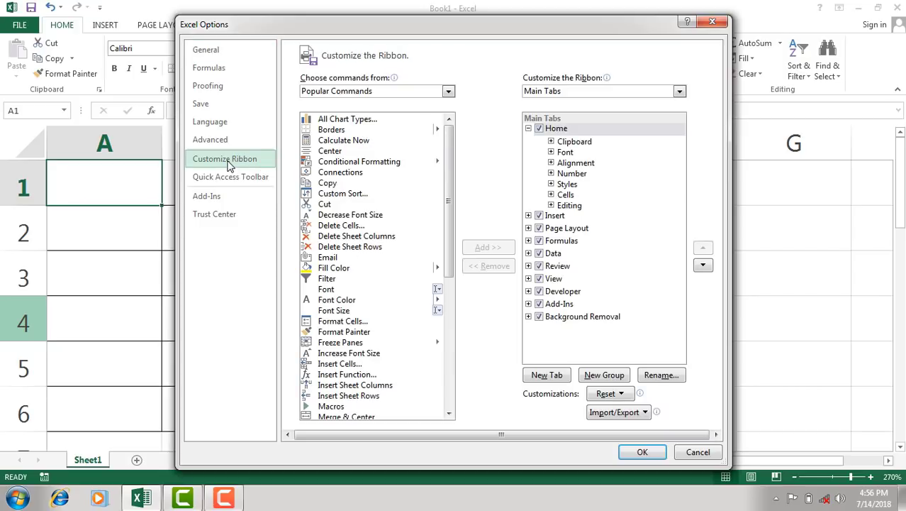
click(378, 92)
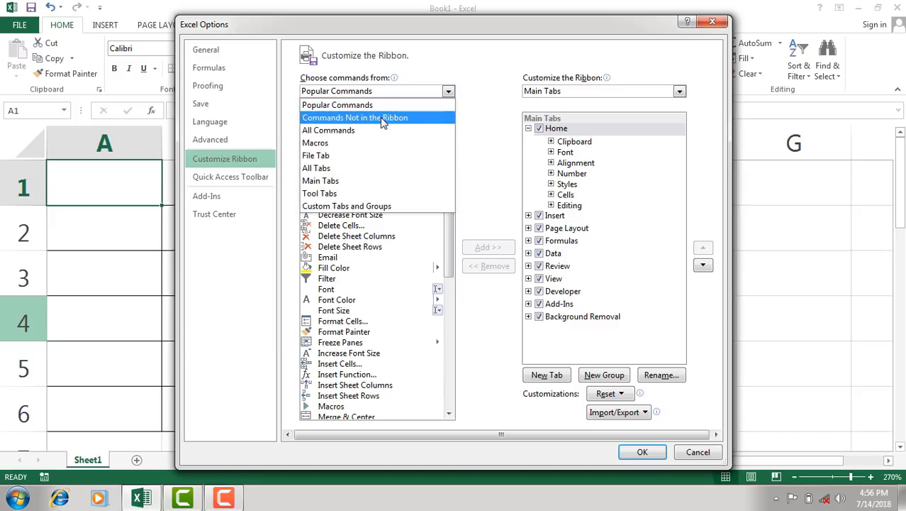
click(382, 124)
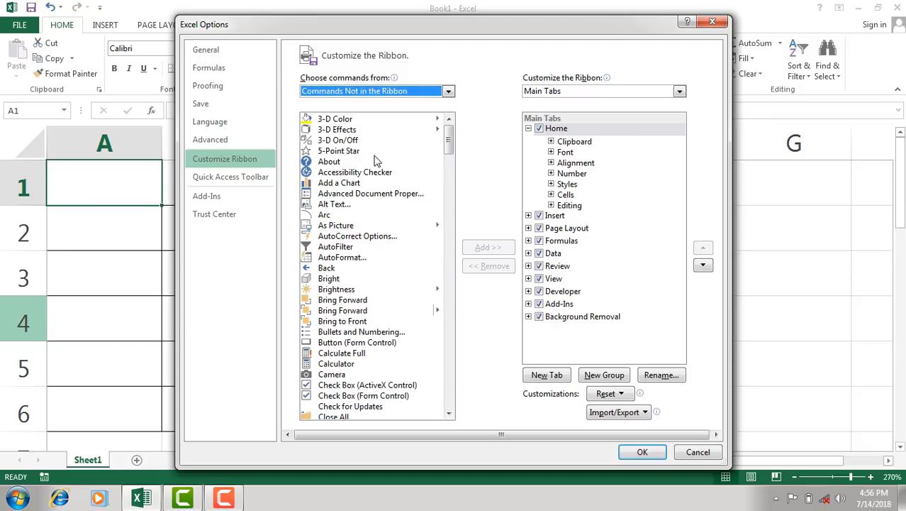
drag(445, 139, 449, 196)
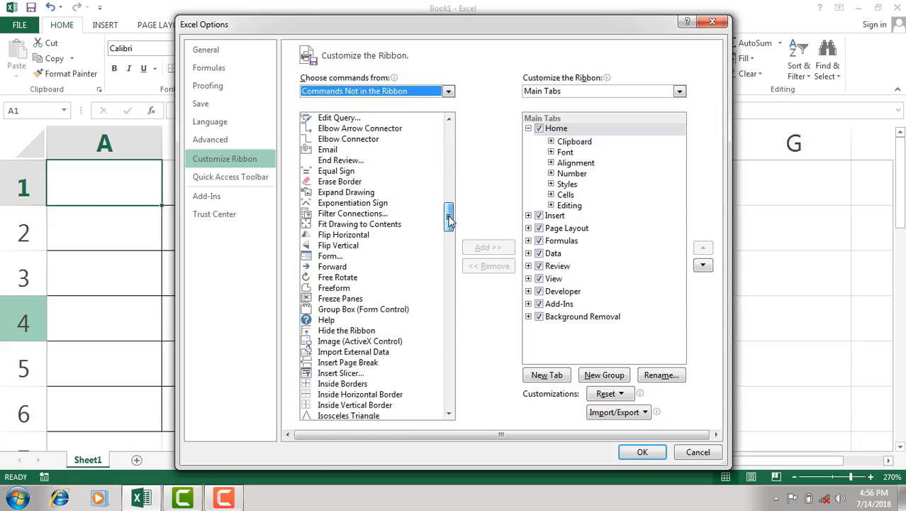
drag(449, 196, 448, 217)
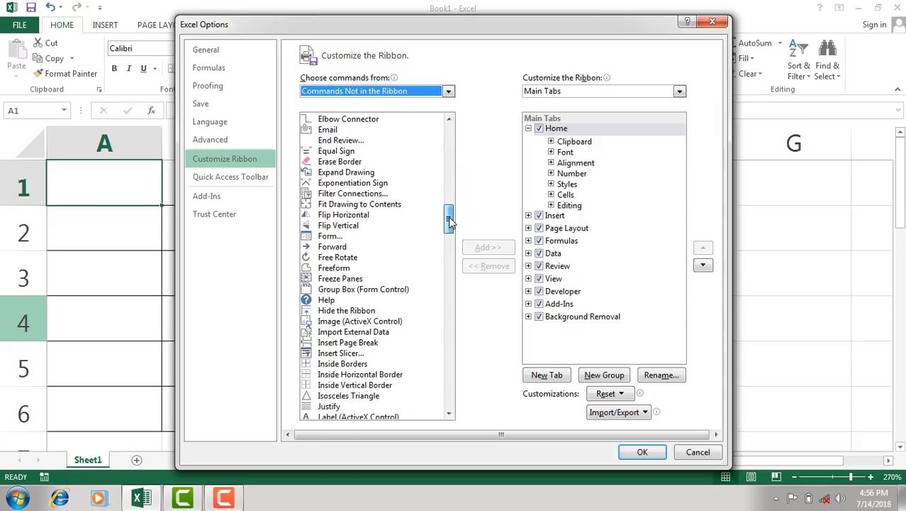
click(339, 239)
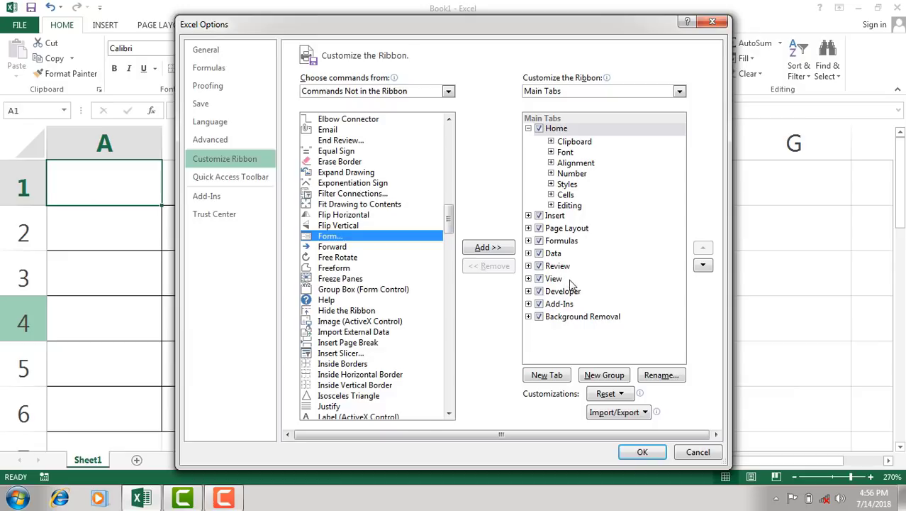
click(528, 292)
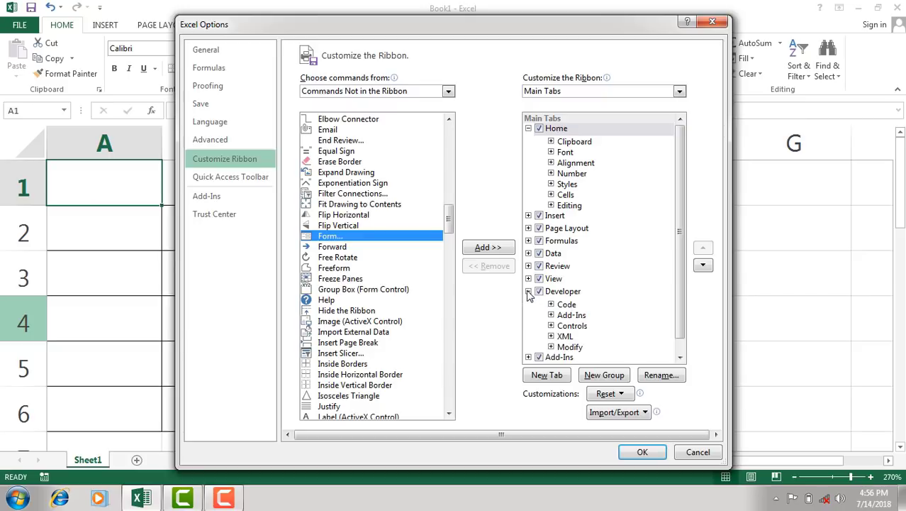
click(567, 347)
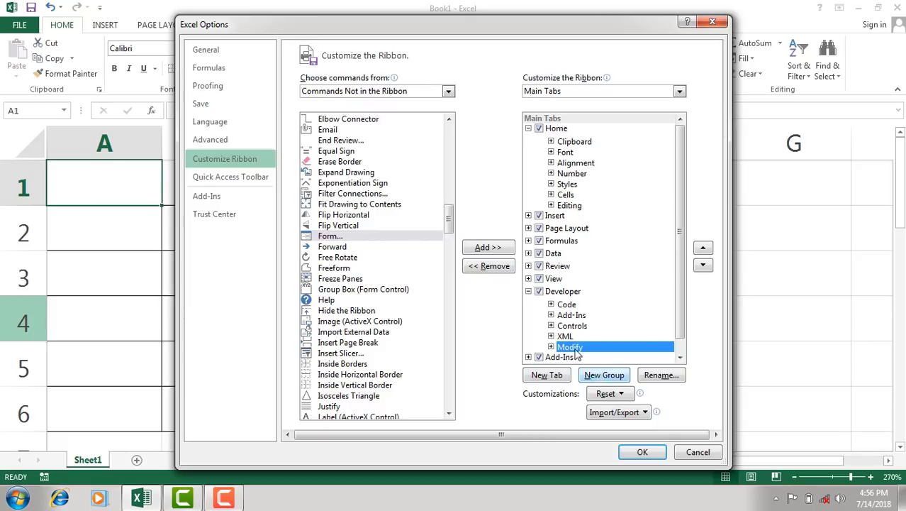
click(336, 237)
click(474, 253)
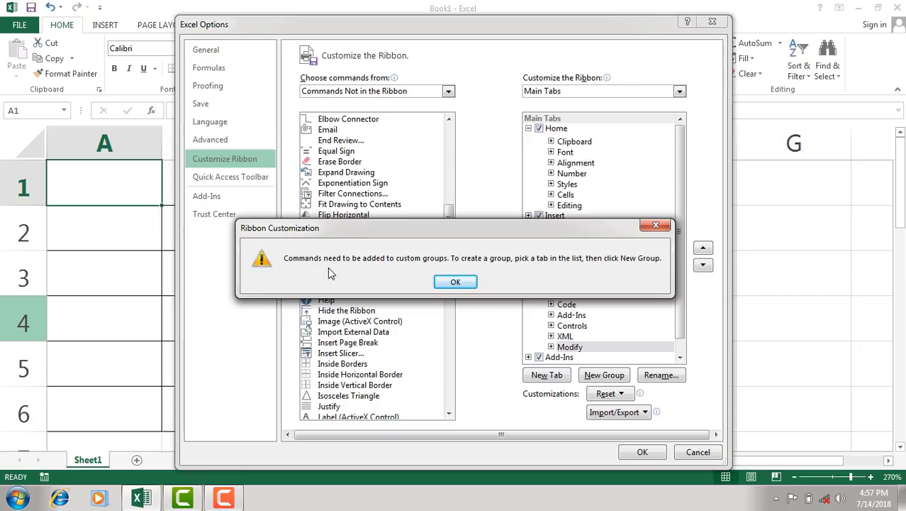
Step: Dismiss the warning, create a New Group under Developer, add Form... to it, and confirm with OK
click(466, 285)
click(576, 348)
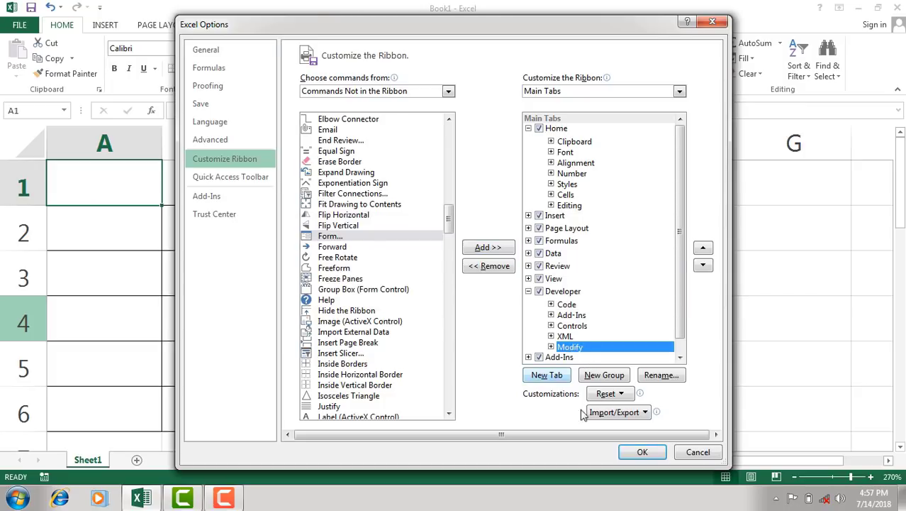
click(598, 376)
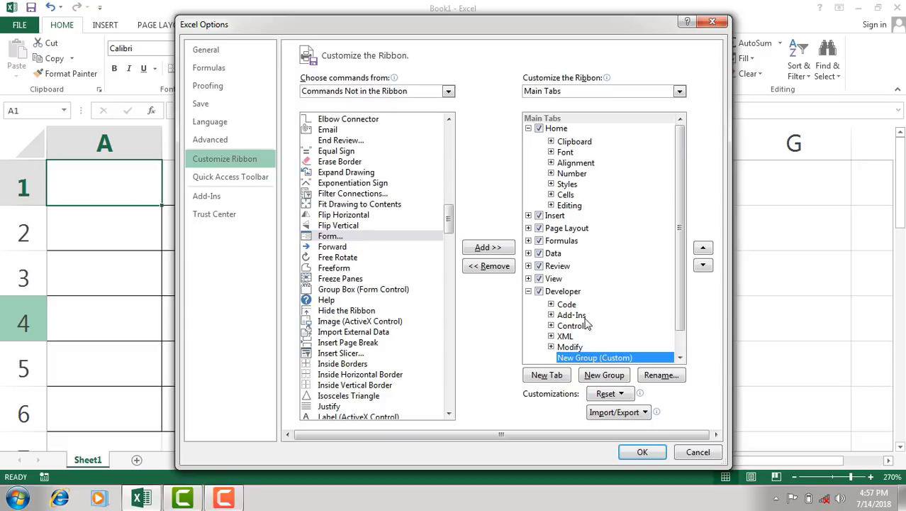
scroll(576, 325, down, 1)
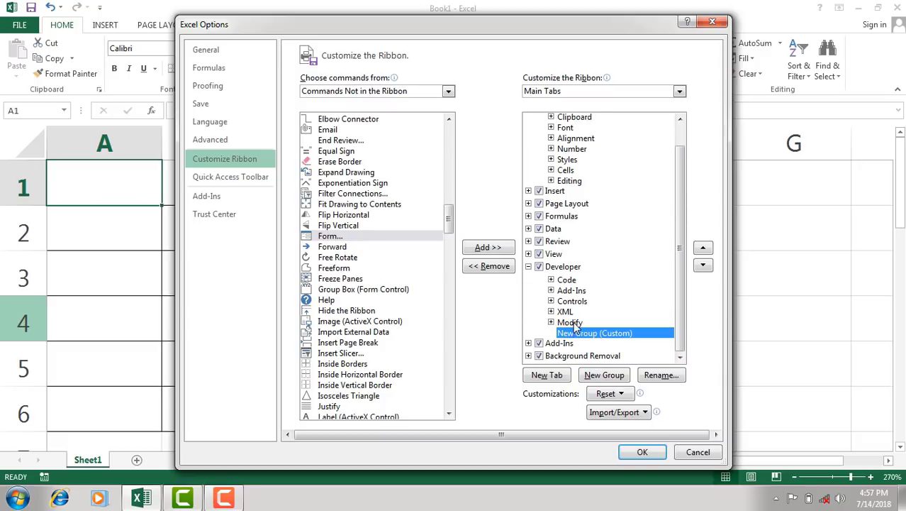
click(331, 238)
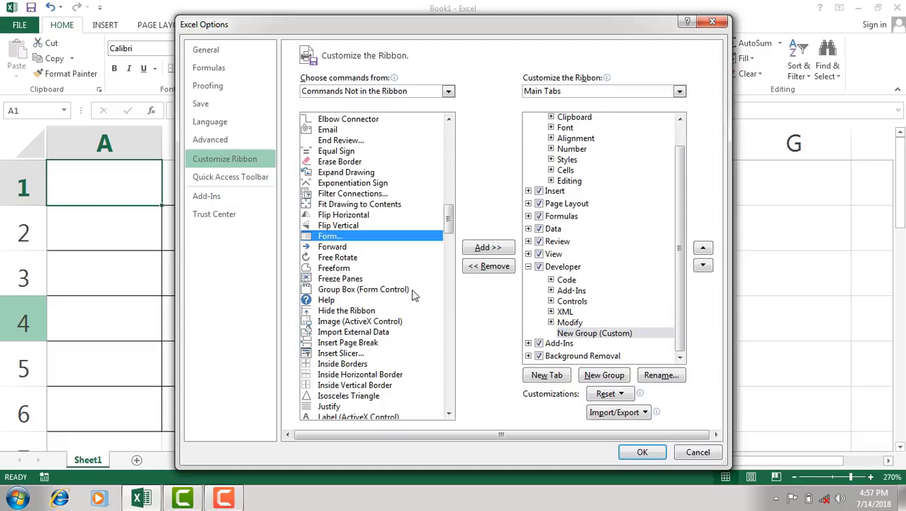
click(480, 250)
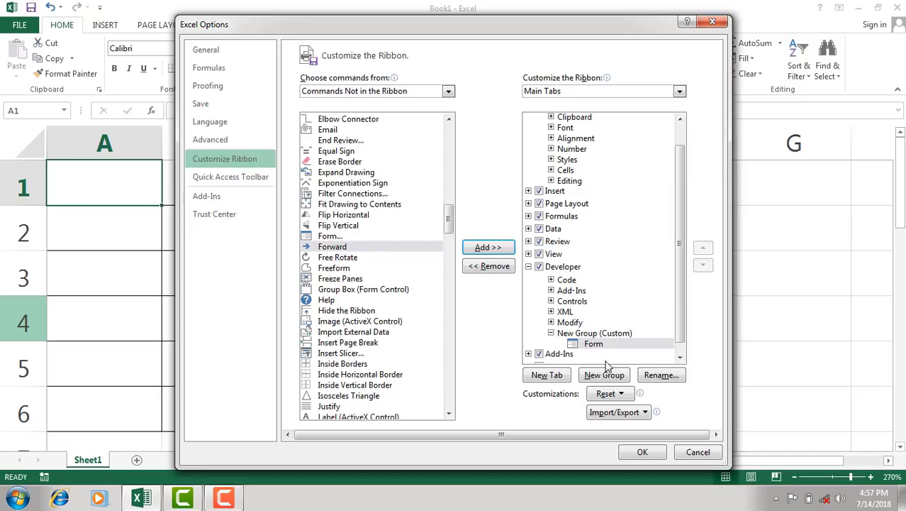
click(640, 452)
click(205, 224)
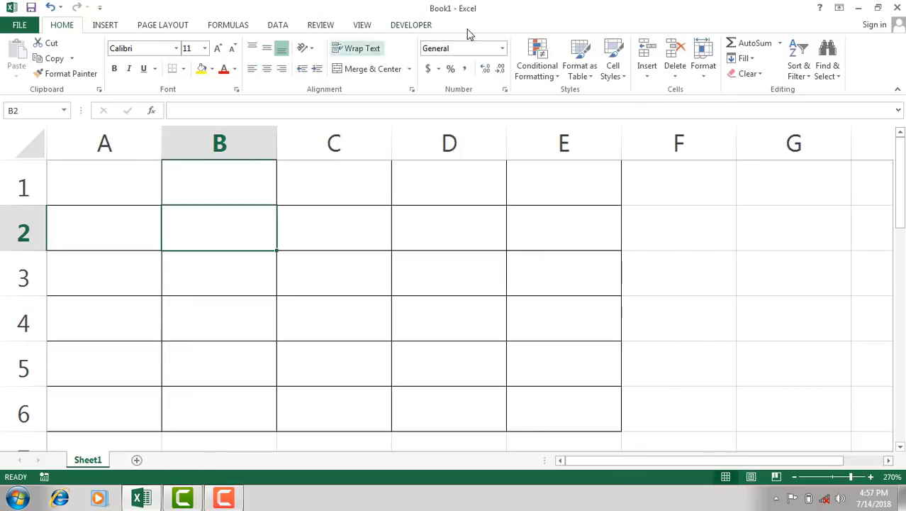
click(411, 27)
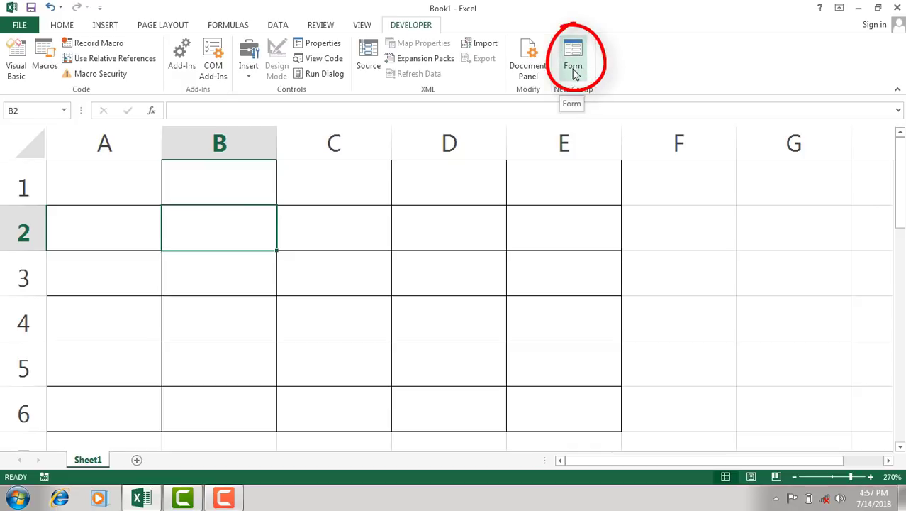
click(333, 227)
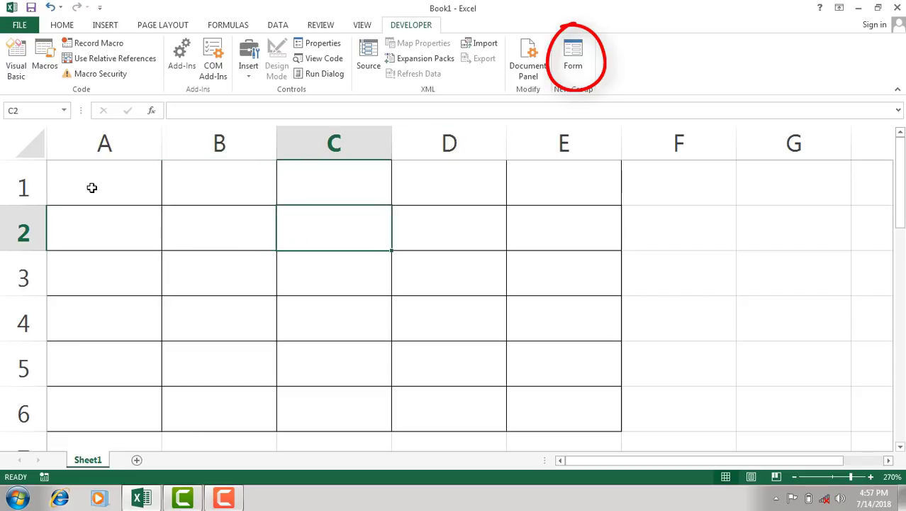
drag(92, 187, 556, 176)
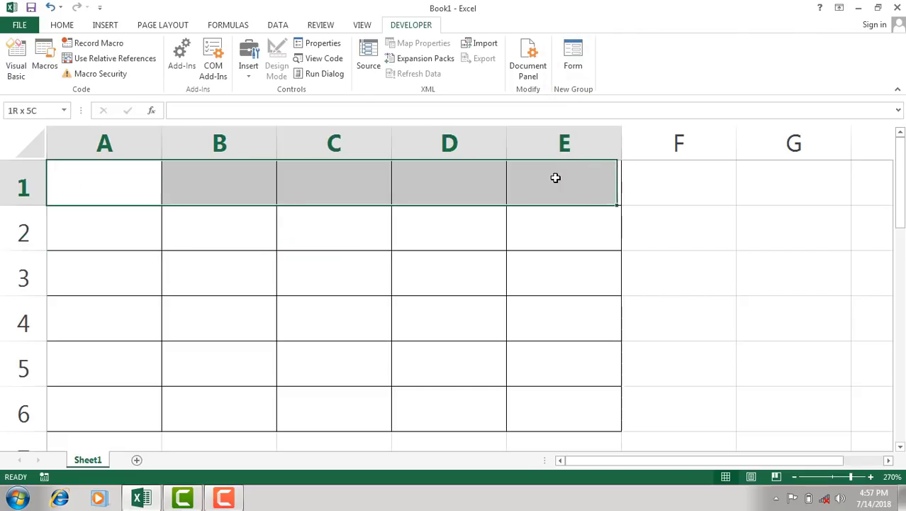
click(463, 224)
drag(113, 172, 551, 181)
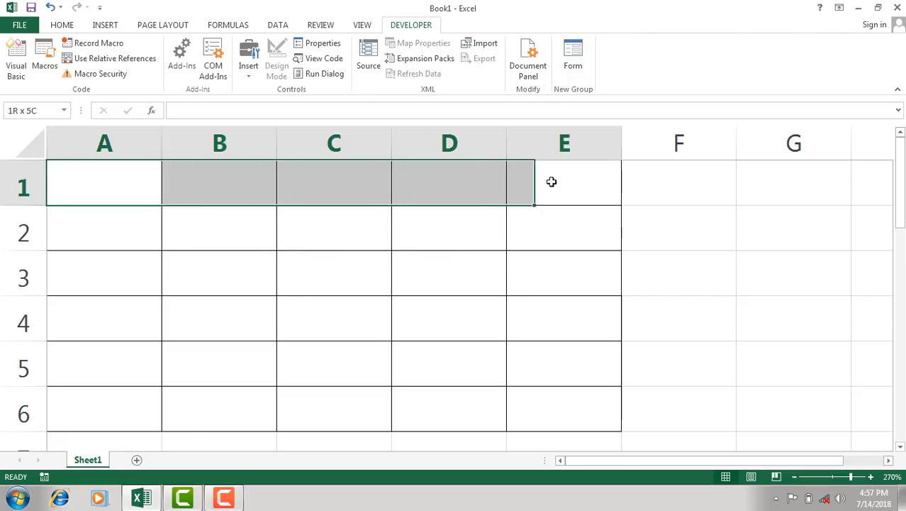
click(248, 218)
drag(113, 182, 554, 190)
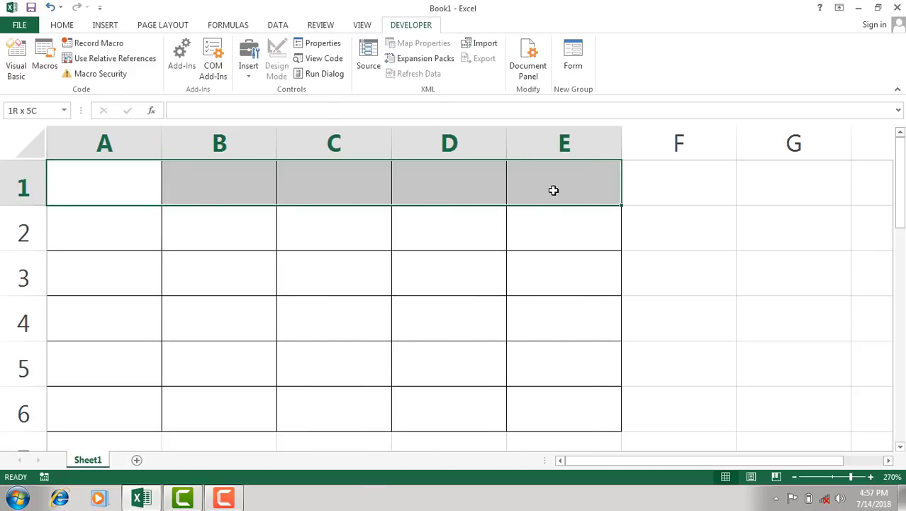
click(119, 193)
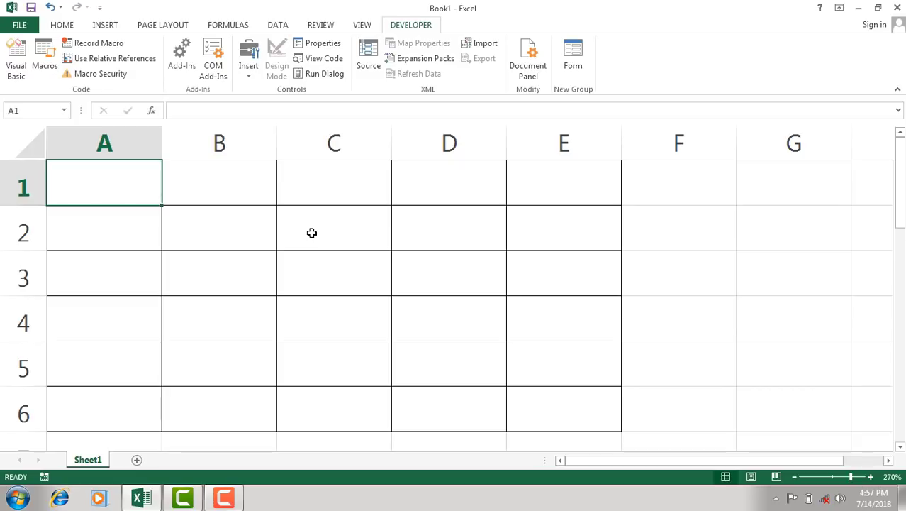
Step: Enter the headers Id, F_name, L_name, Age, City across A1:E1
text(Id)
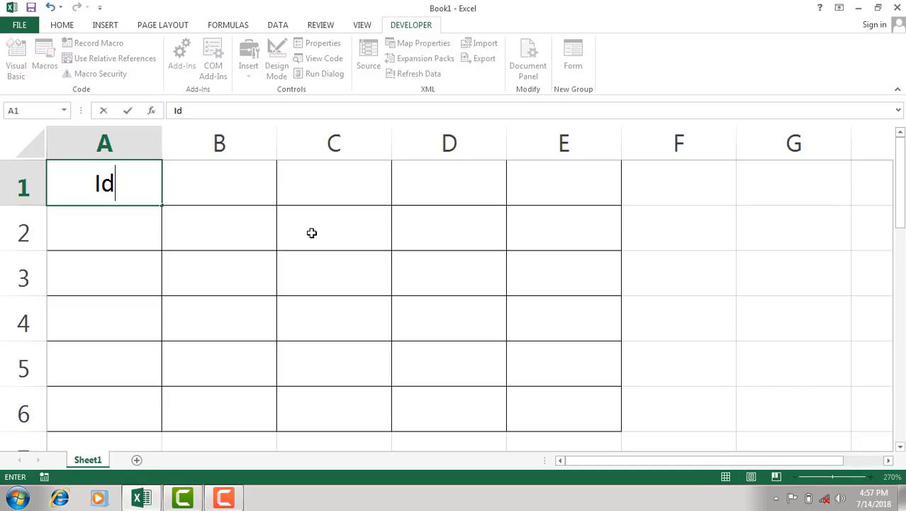
key(Tab)
text(F)
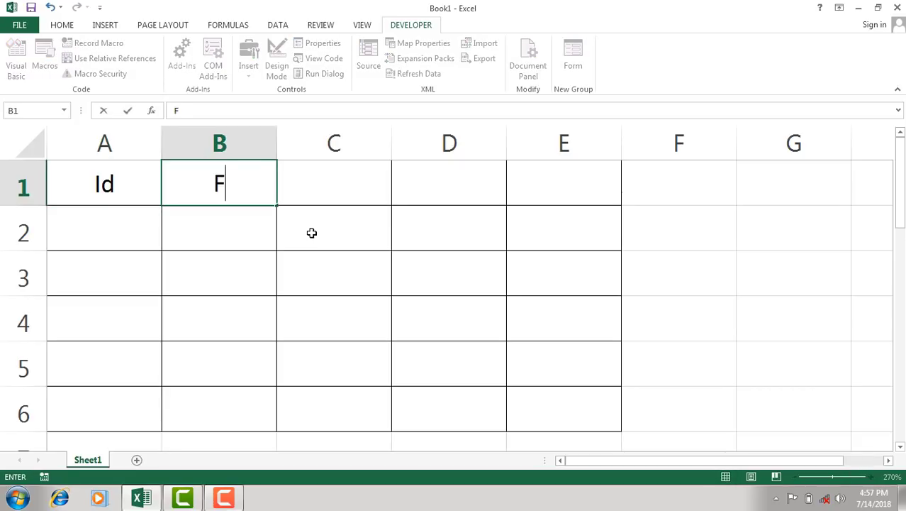
text(_name)
key(Tab)
text(L)
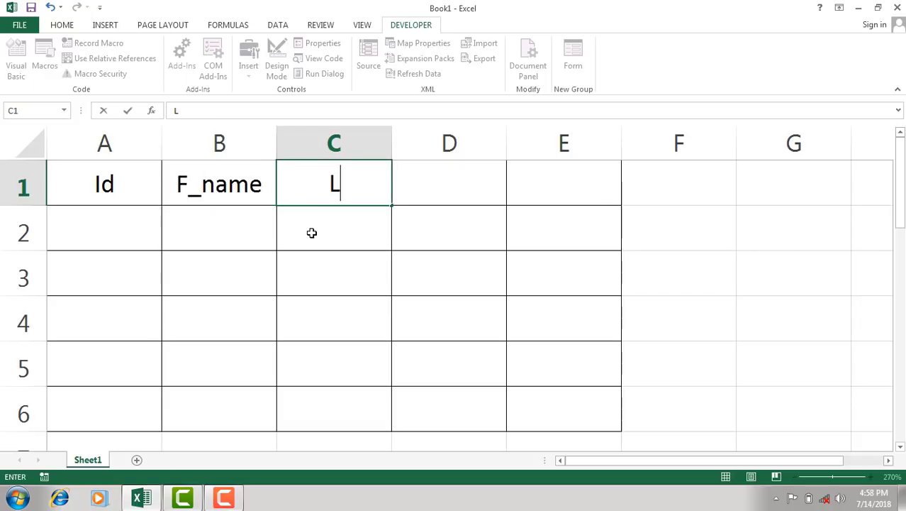
text(_name)
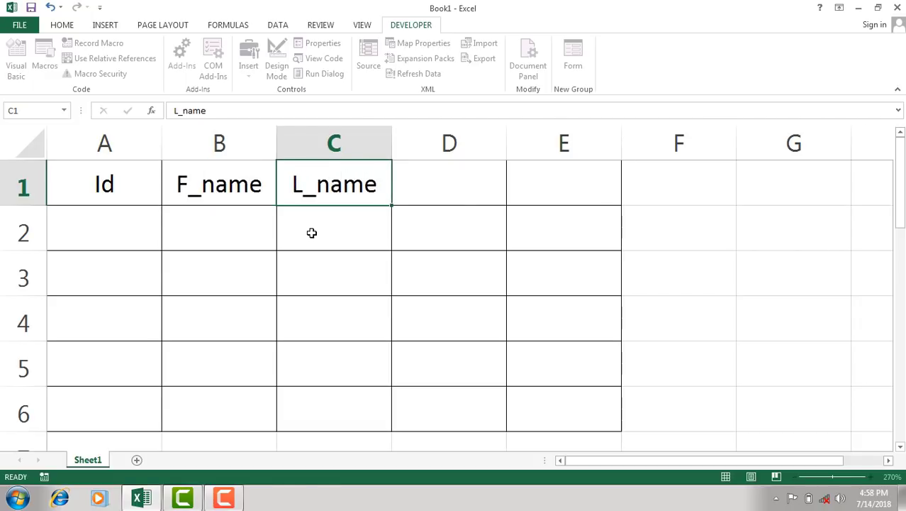
key(Tab)
text(Age)
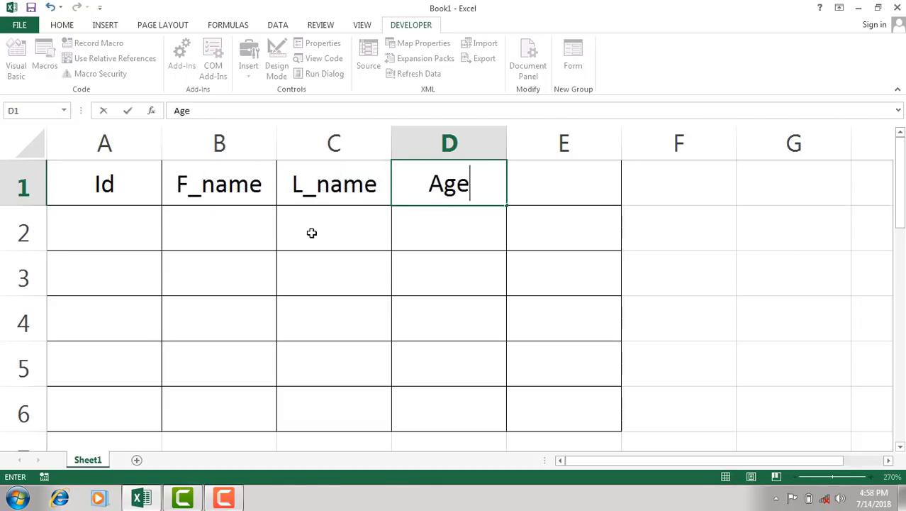
key(Tab)
text(City)
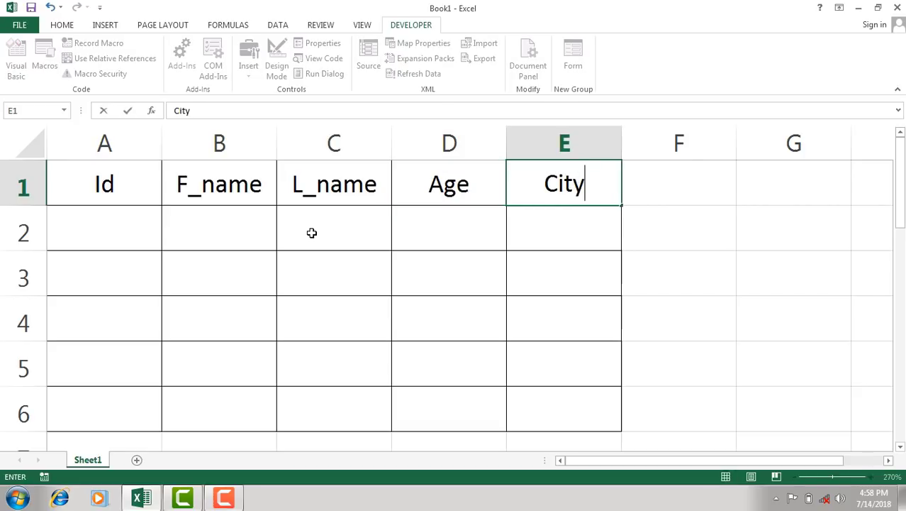
key(Tab)
Step: Format the A1:E1 header row with yellow fill and bold text
drag(95, 177, 583, 184)
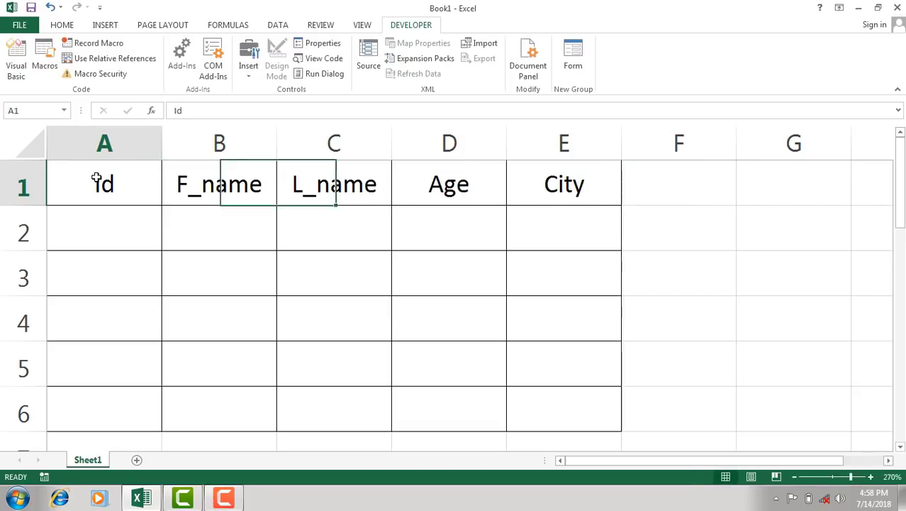
click(61, 25)
click(195, 71)
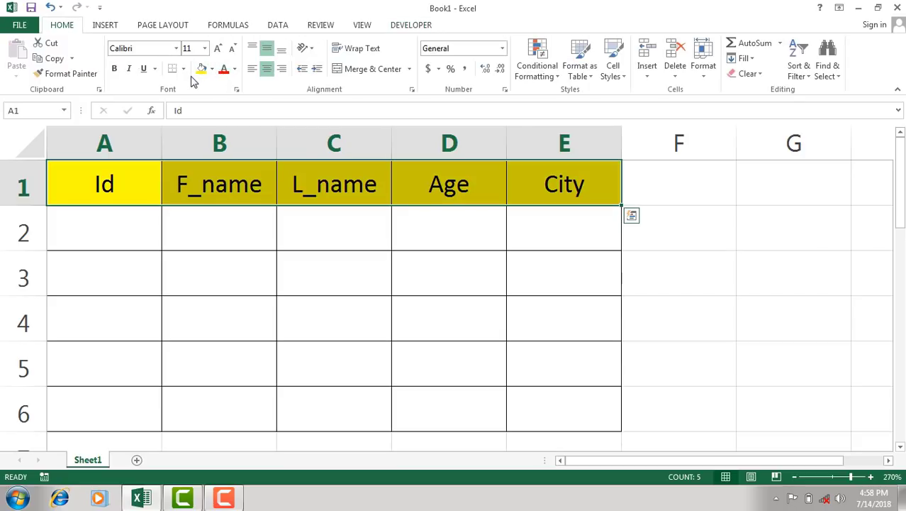
key(ctrl+b)
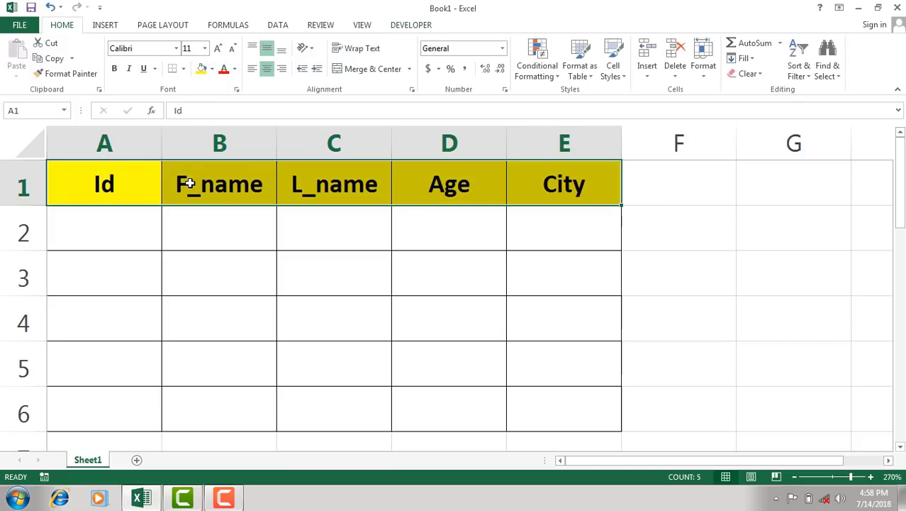
click(127, 237)
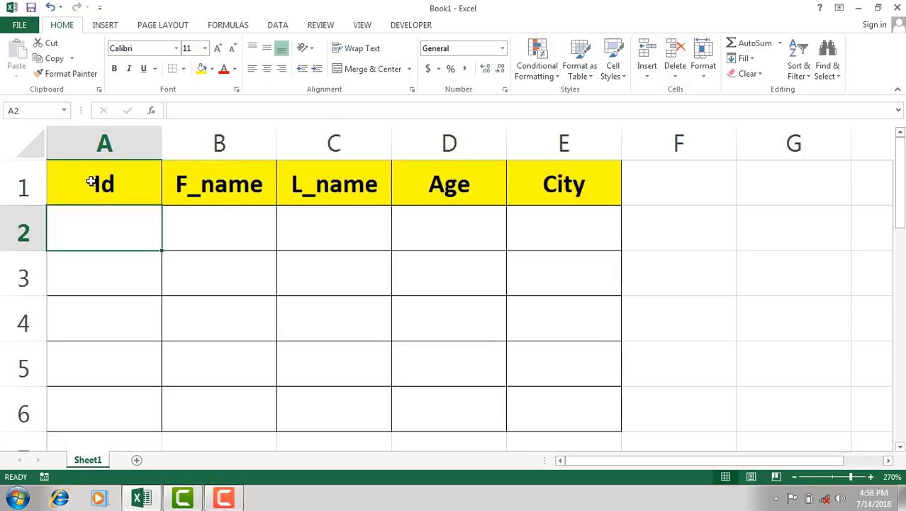
drag(90, 180, 526, 187)
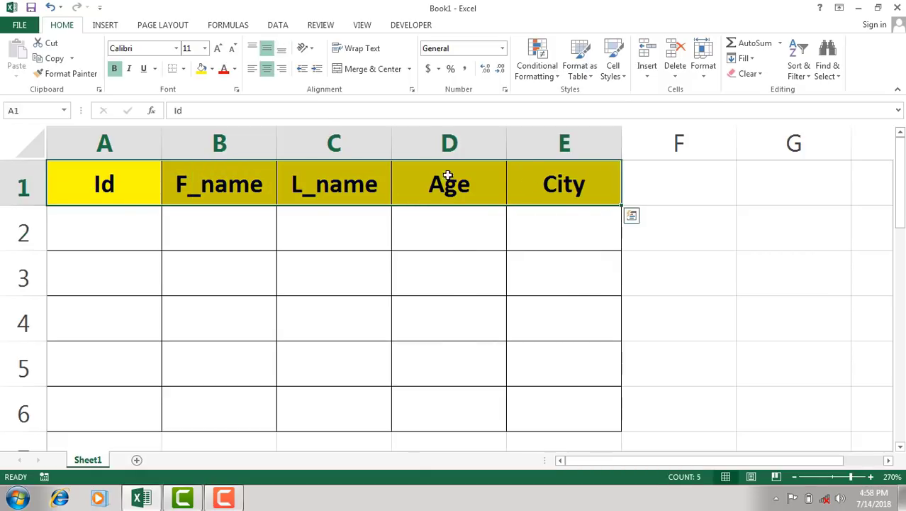
click(410, 27)
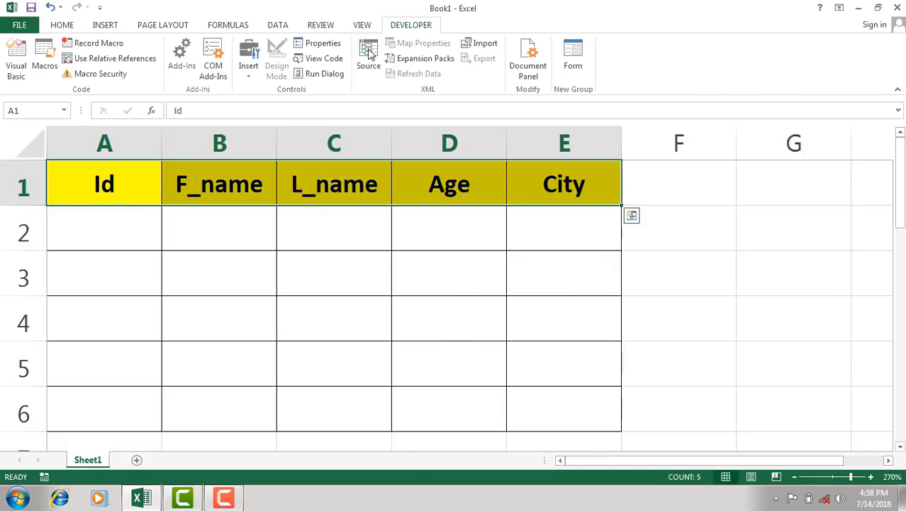
Step: Open the data Form for the table, accepting the first row as field labels
click(573, 57)
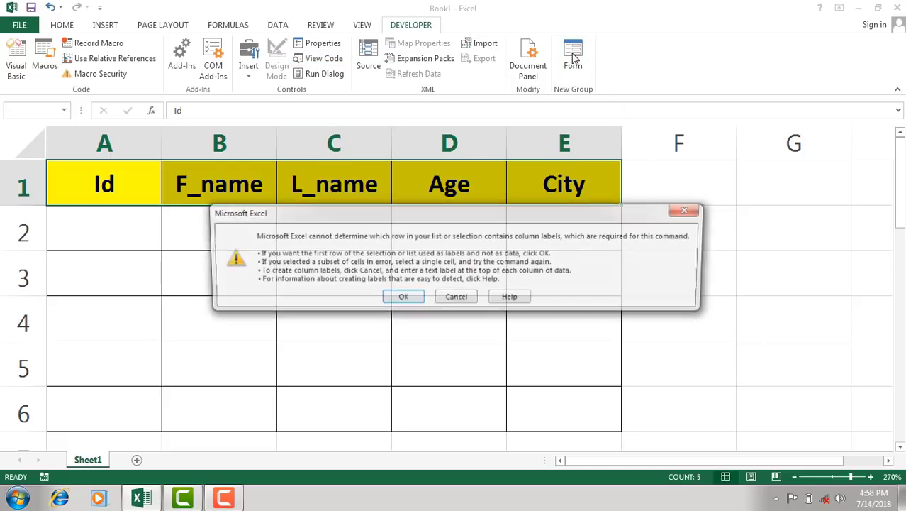
click(402, 298)
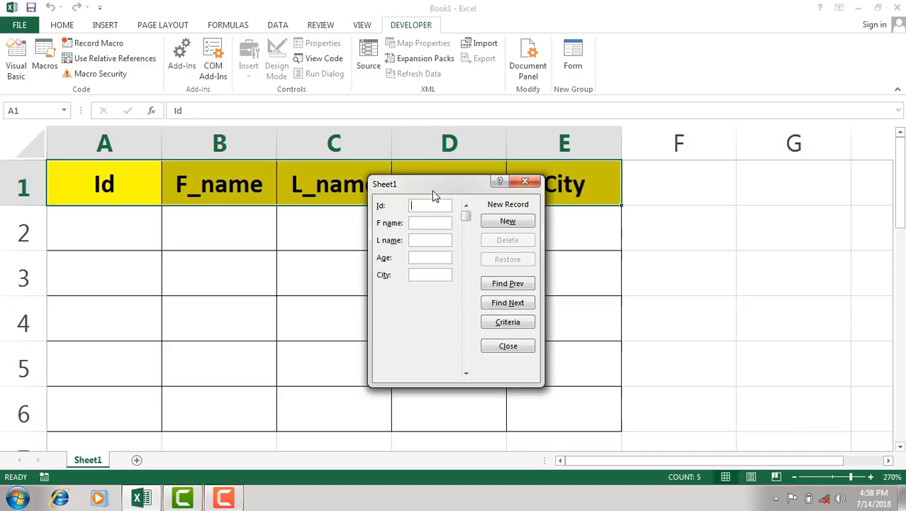
drag(436, 192, 492, 225)
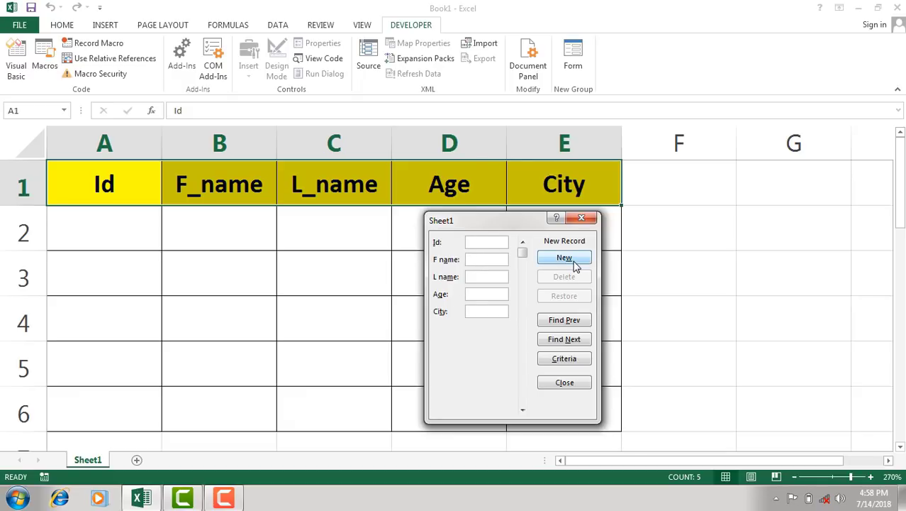
Step: Enter record Id 1 with first and last name, age 25, city Noida, save it, and close the form
text(1)
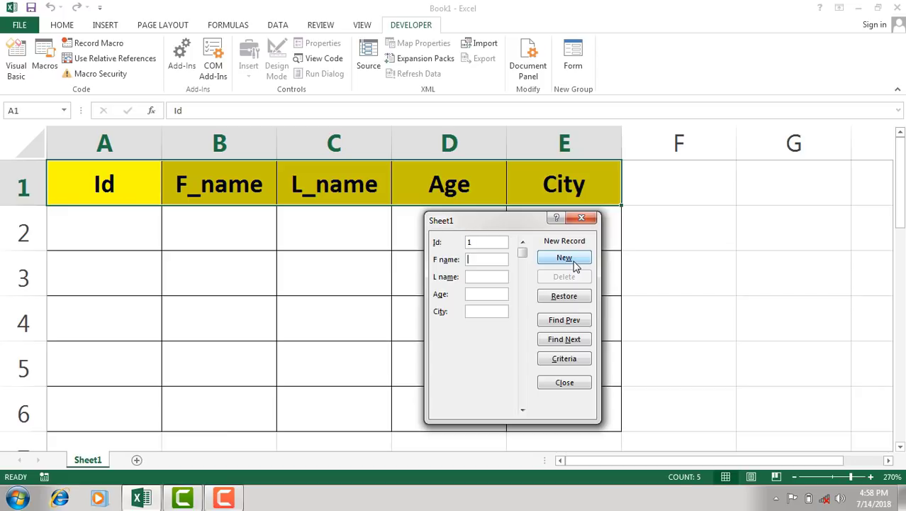
text(A)
text(shis)
text(Ra)
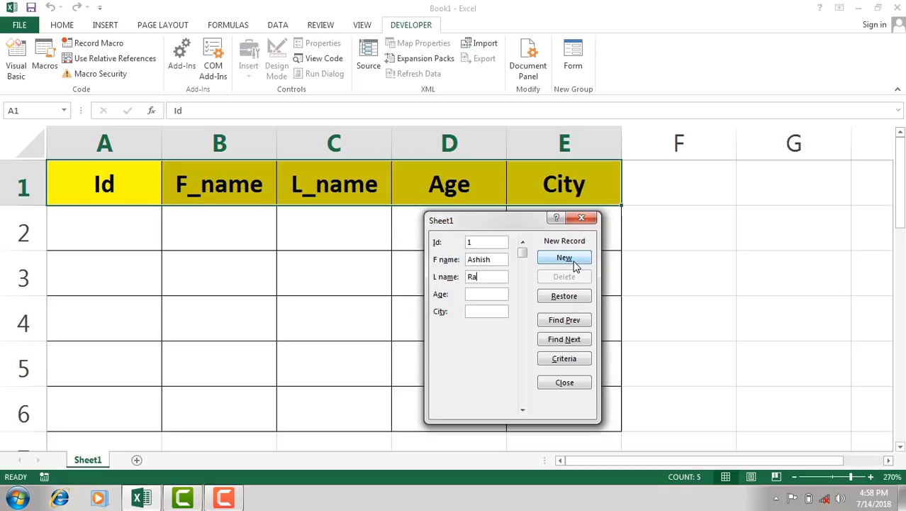
text(awa)
key(Left)
key(Left)
key(Left)
key(BackSpace)
text(5)
key(BackSpace)
text(Noida)
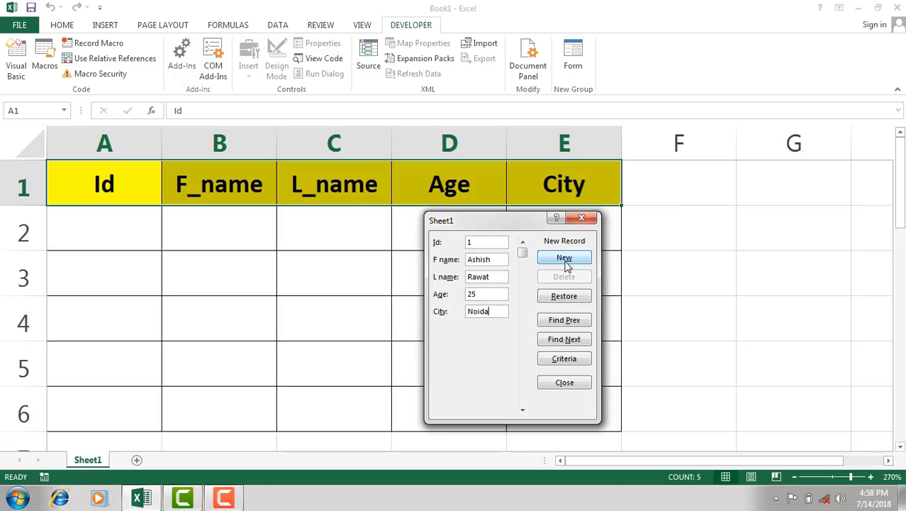
click(569, 264)
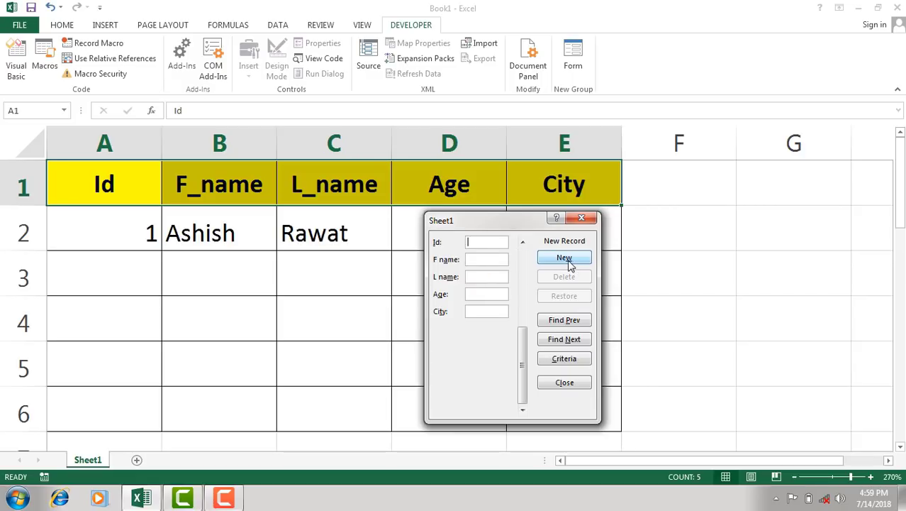
drag(494, 222, 702, 224)
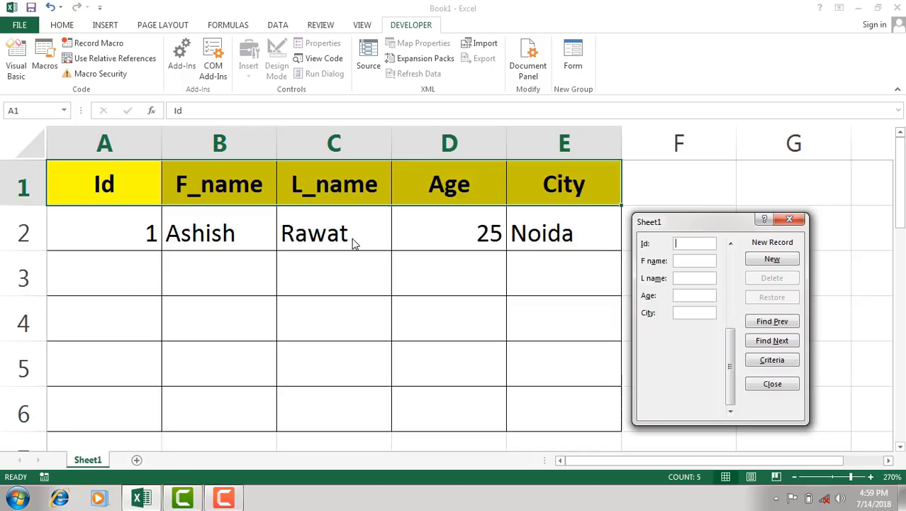
click(796, 223)
Step: Apply Middle Align and Center to the A1:E6 table so all values sit centred
drag(96, 186, 567, 414)
click(65, 27)
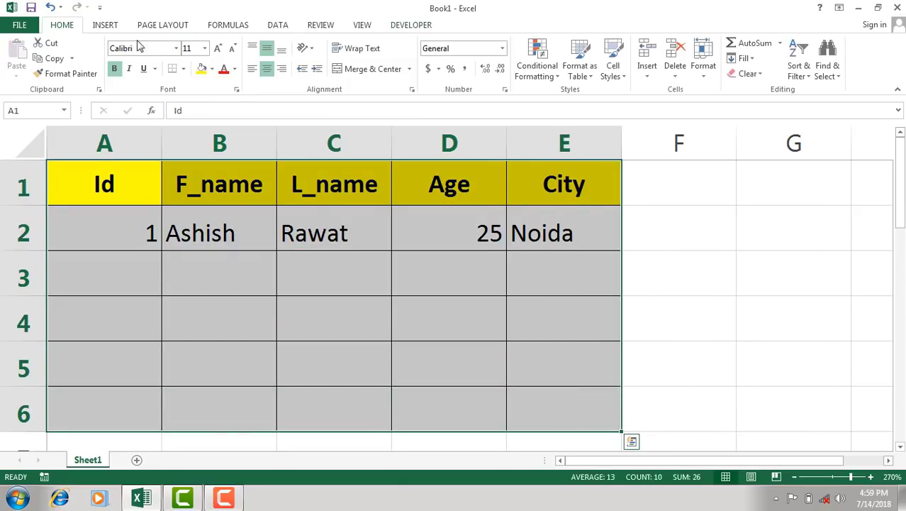
click(267, 47)
click(267, 48)
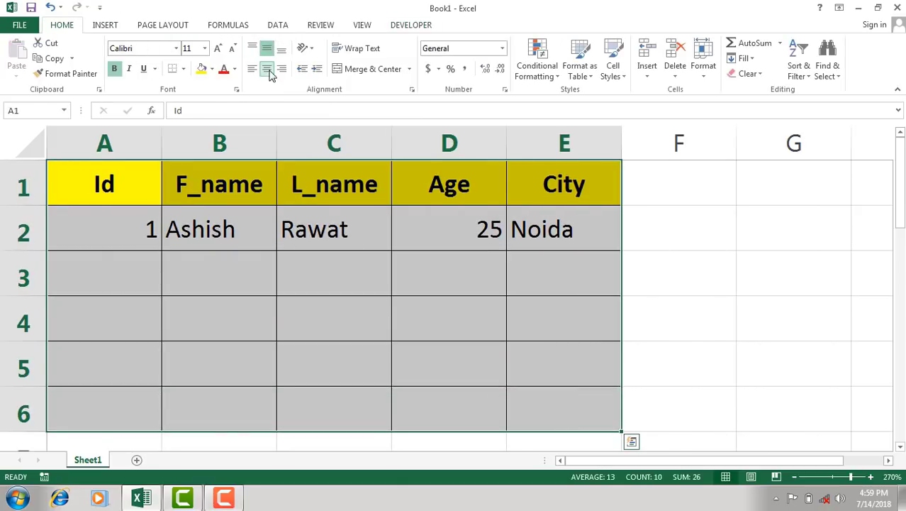
click(266, 69)
click(267, 69)
click(327, 245)
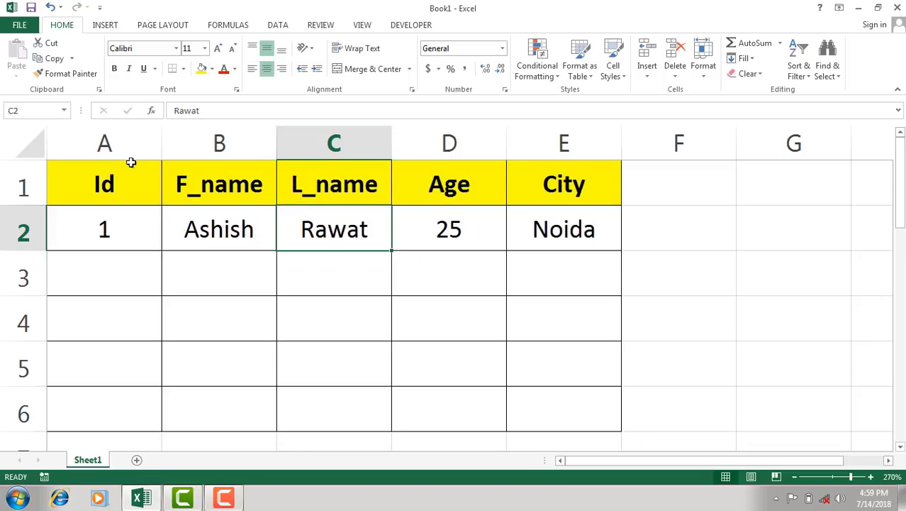
drag(131, 162, 578, 186)
click(417, 27)
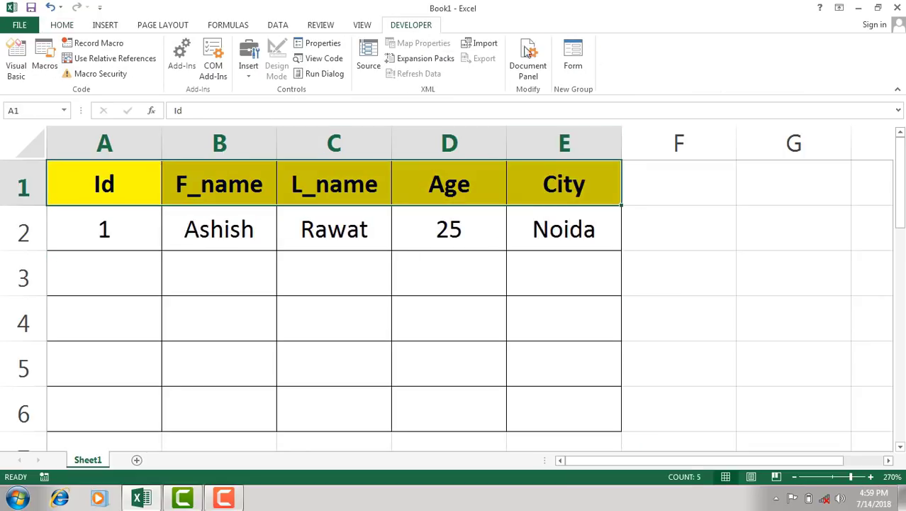
Step: Through the data form, add record Id 2 with first and last name, and Id 3 aged 30 from Ghaziabad
click(573, 60)
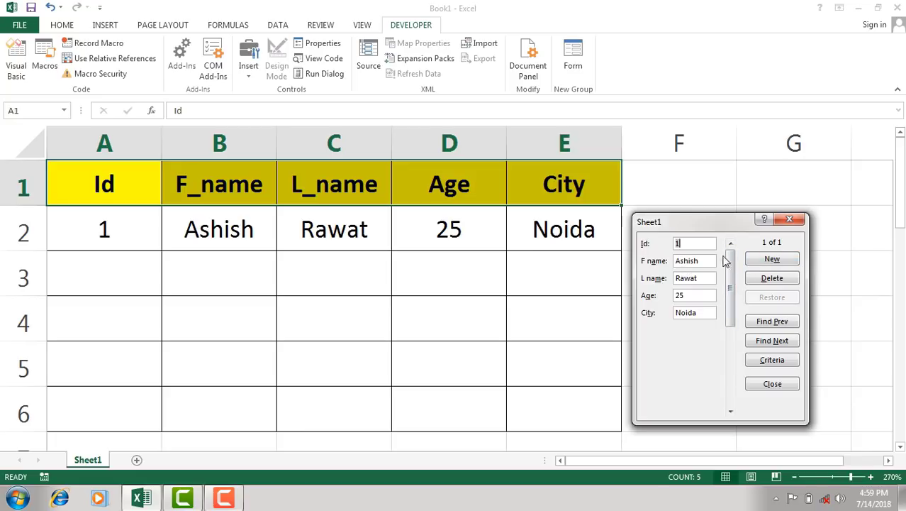
click(782, 264)
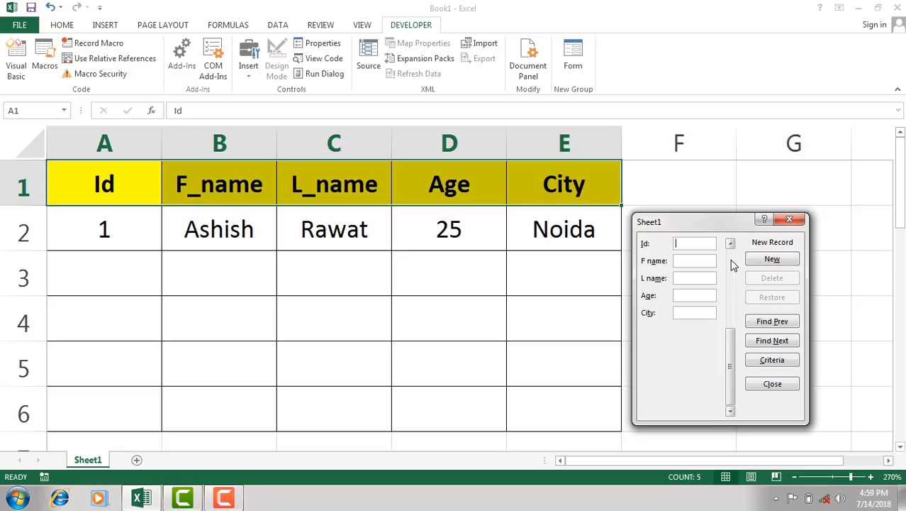
text(2)
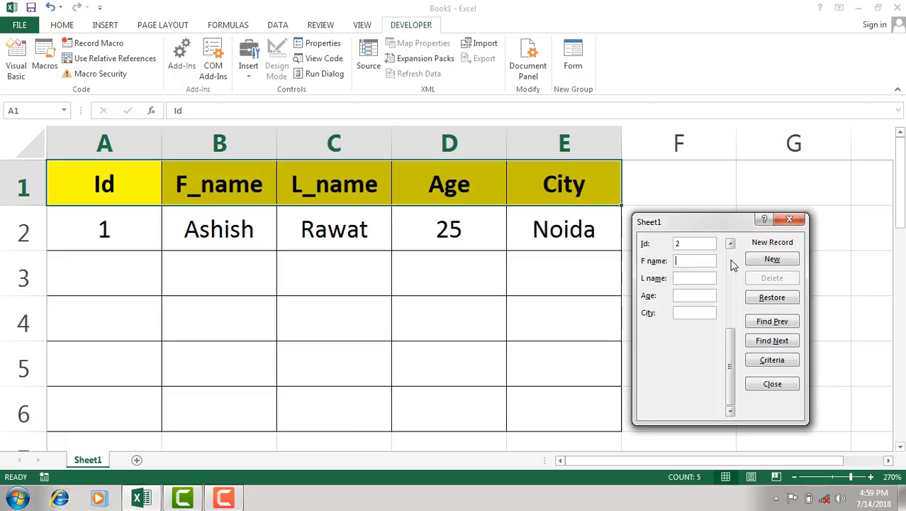
key(Tab)
text(Shr)
text(ish)
text(ti)
text(Ty)
text(agi)
key(Return)
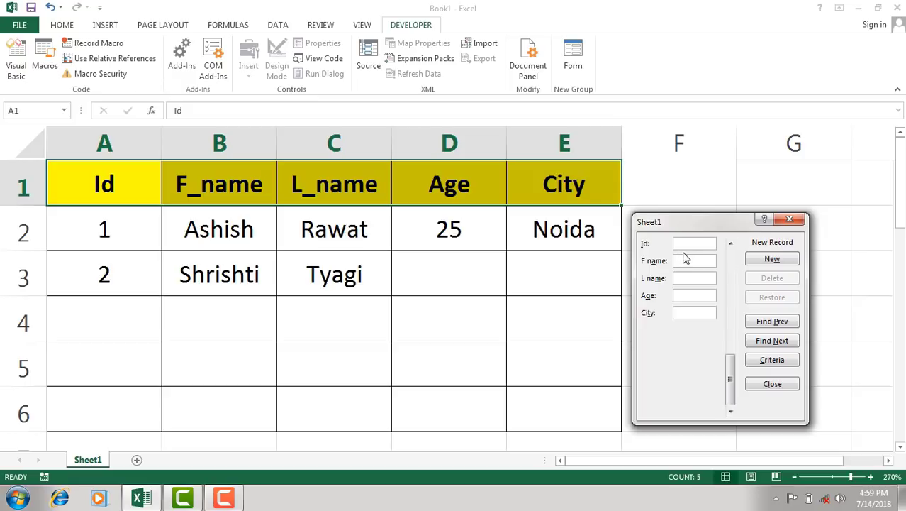
text(3)
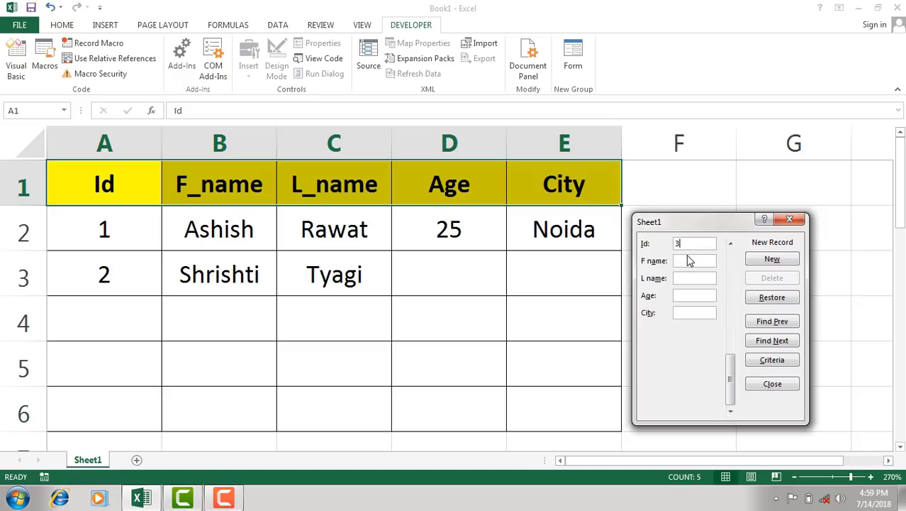
text(Lo)
text(kesh)
text(Rahul)
text(30)
text(Gha)
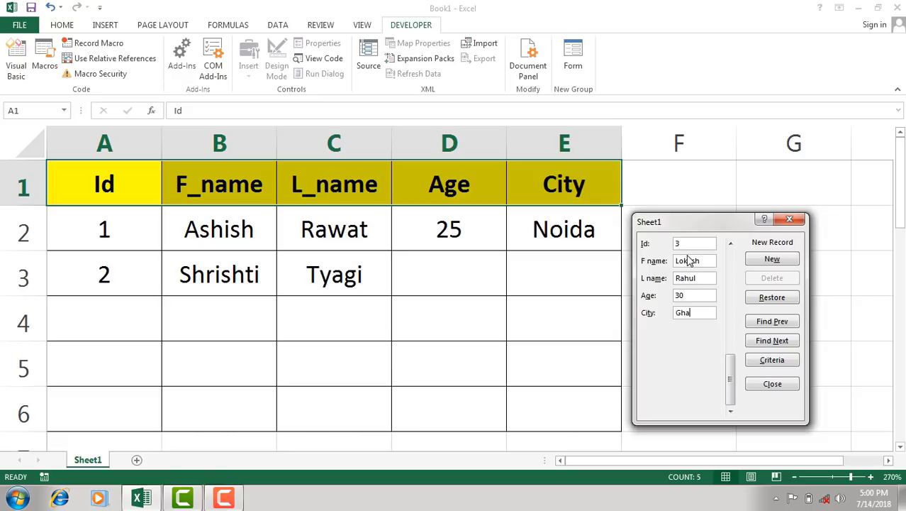
text(zia)
text(ba)
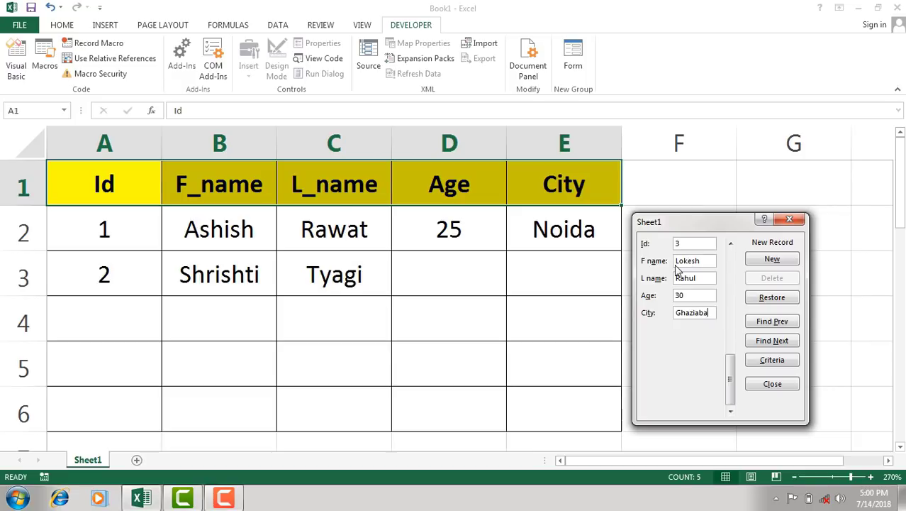
text(d)
key(Return)
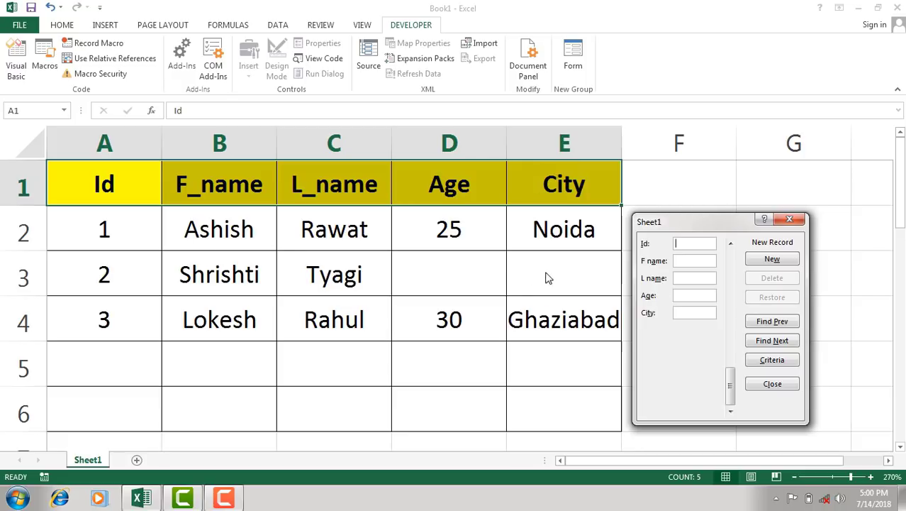
Step: Go back to record Id 2 and fill in age 22 and city Noida
click(766, 327)
click(766, 325)
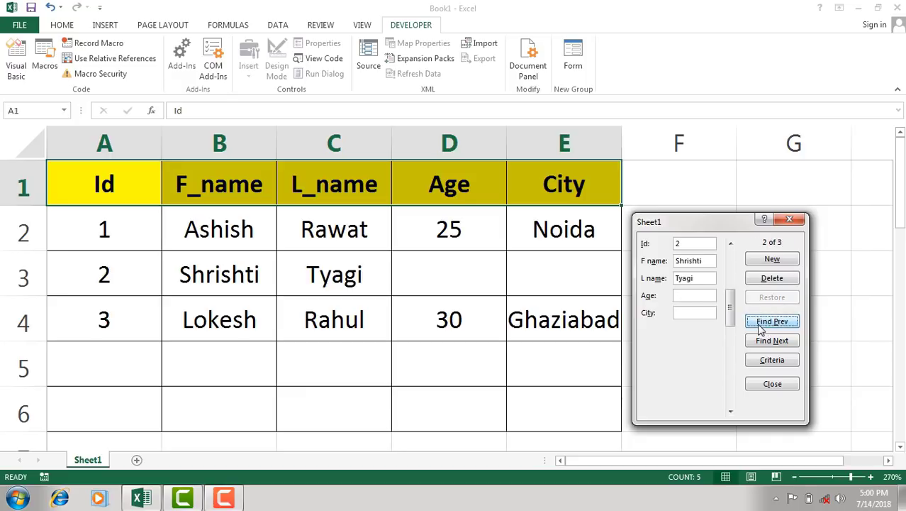
click(684, 295)
text(22)
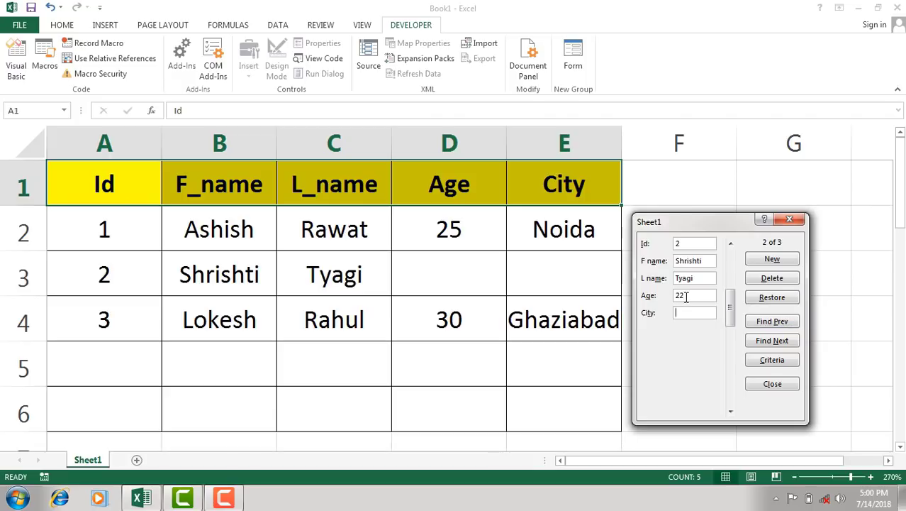
text(Noida)
key(Return)
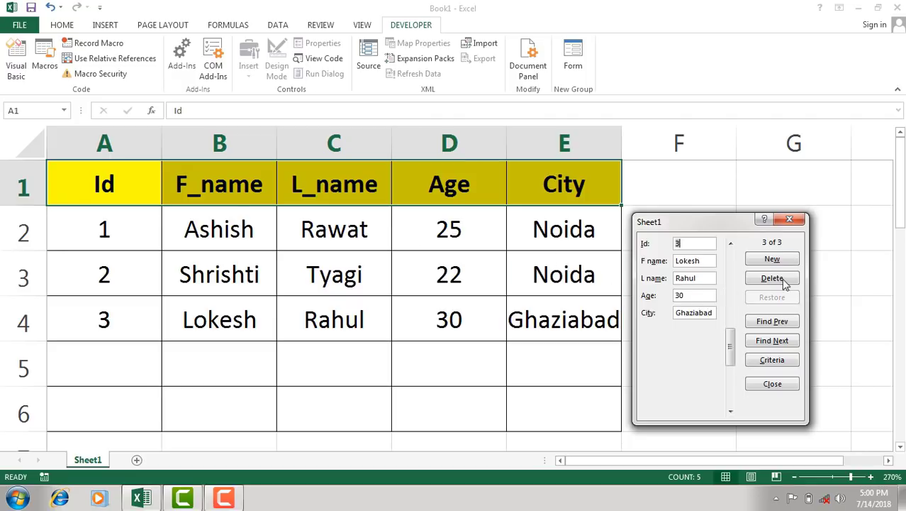
Step: Browse backward and forward through all three records in the data form
click(777, 323)
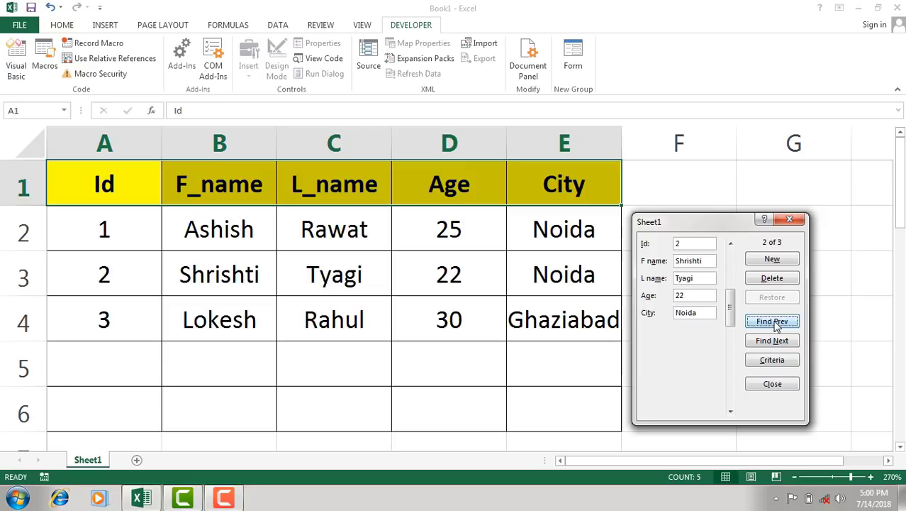
click(776, 325)
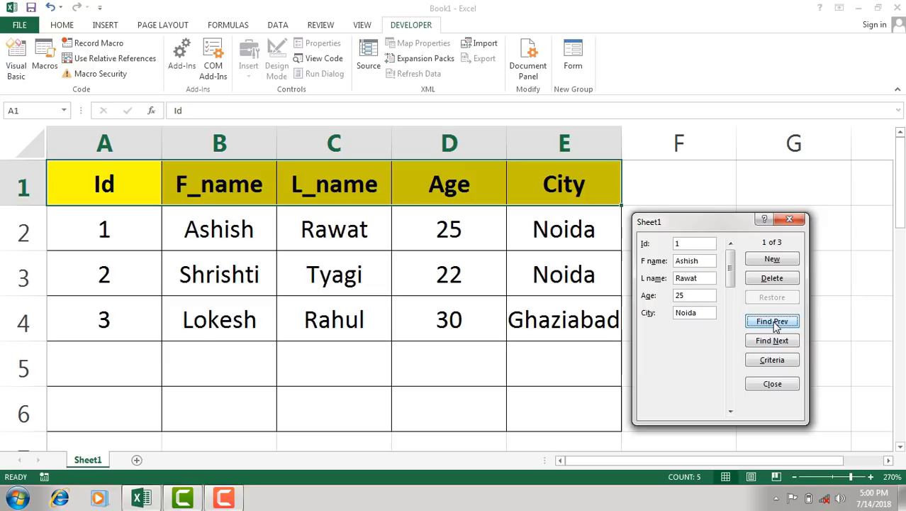
click(775, 342)
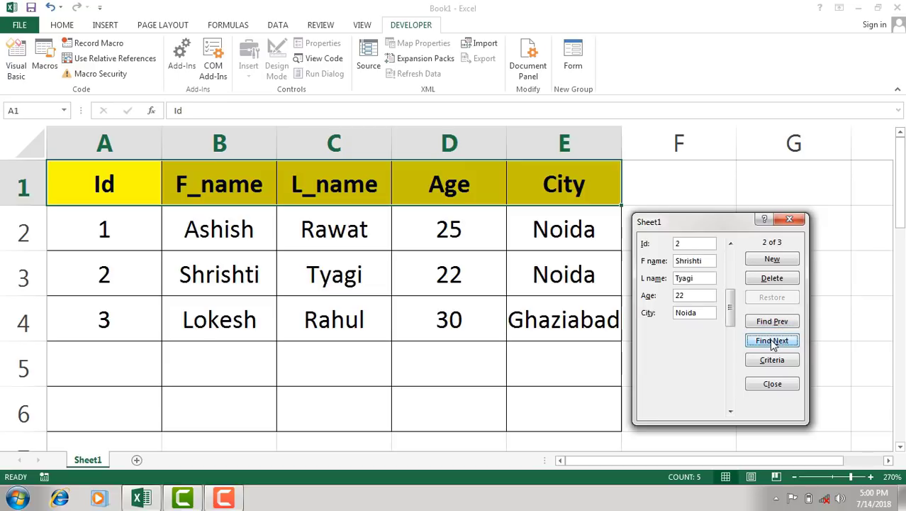
click(774, 342)
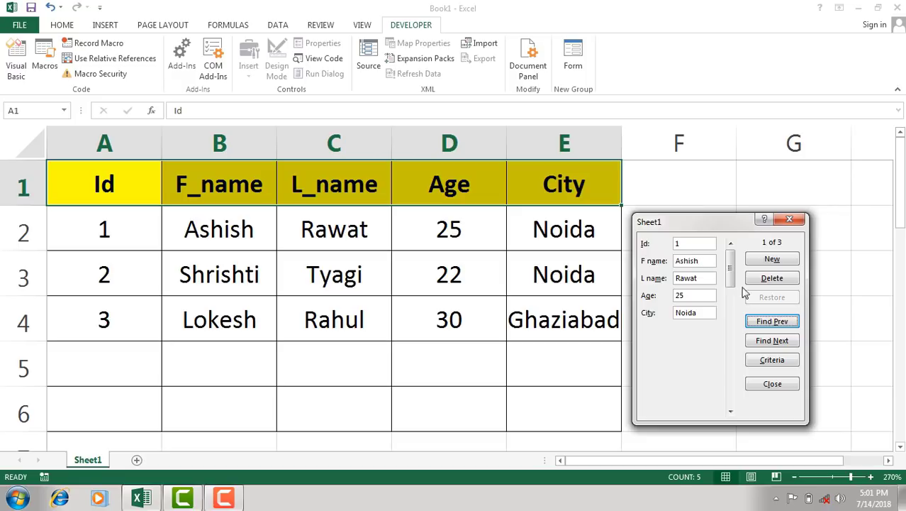
Step: Show record Id 2 in the data form, delete it after confirming, and close the form
click(772, 341)
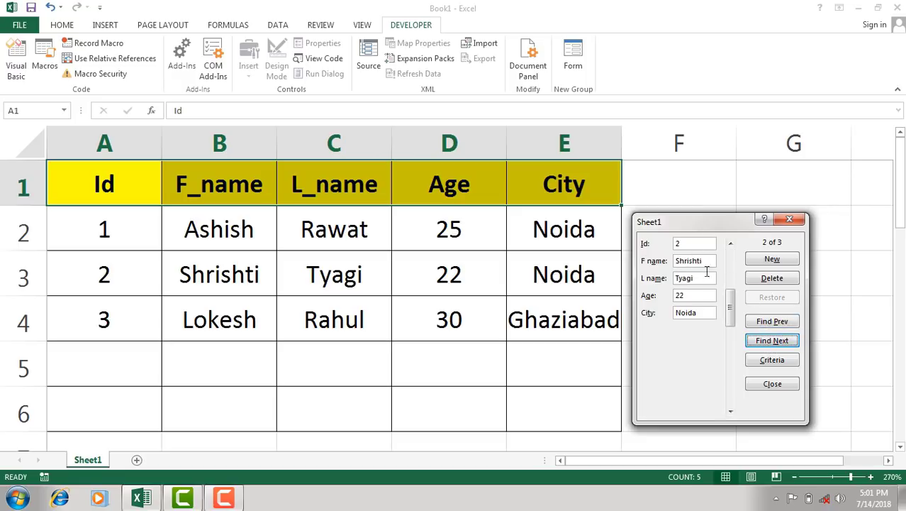
click(680, 243)
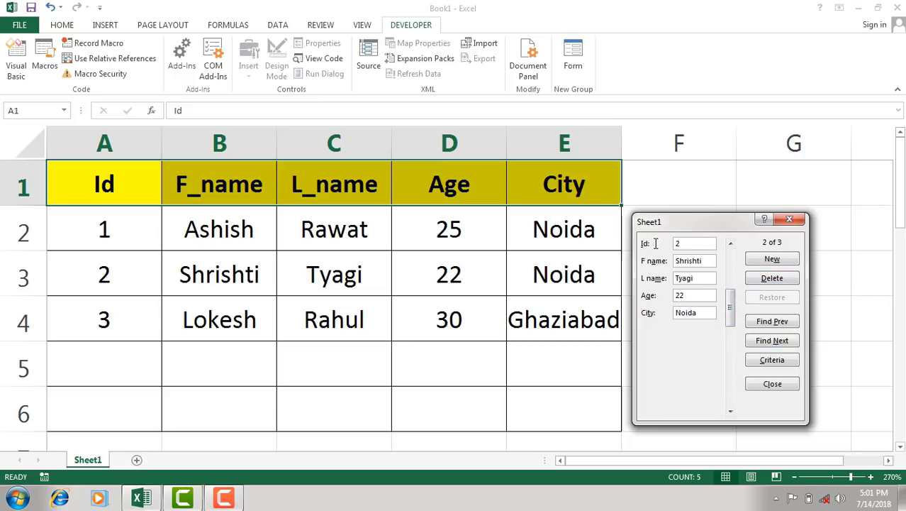
click(763, 279)
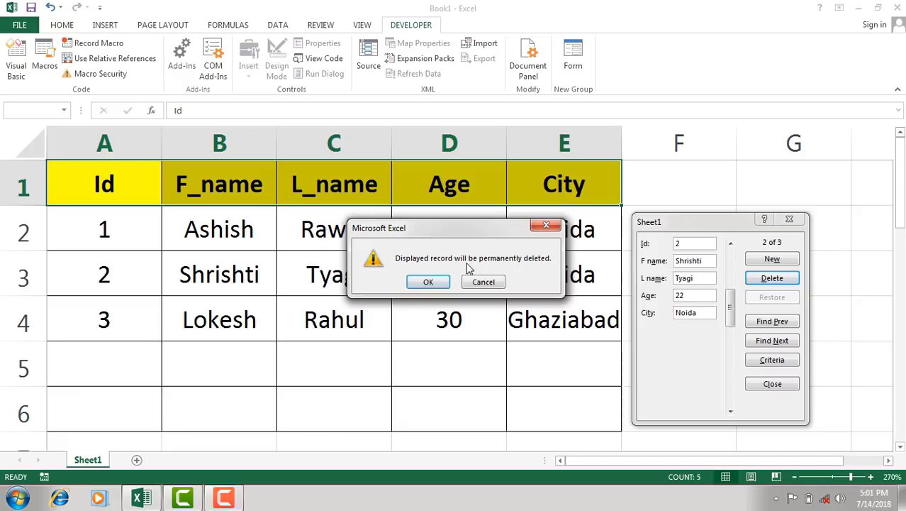
click(415, 282)
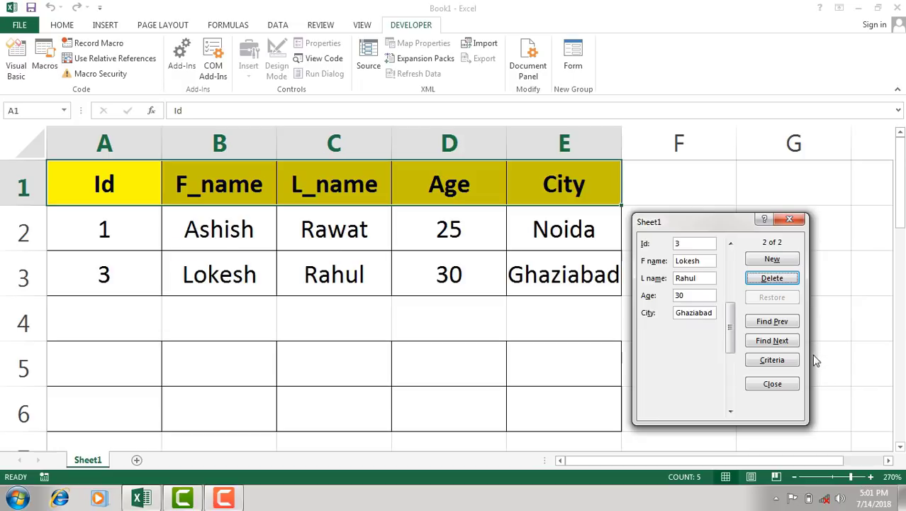
click(774, 385)
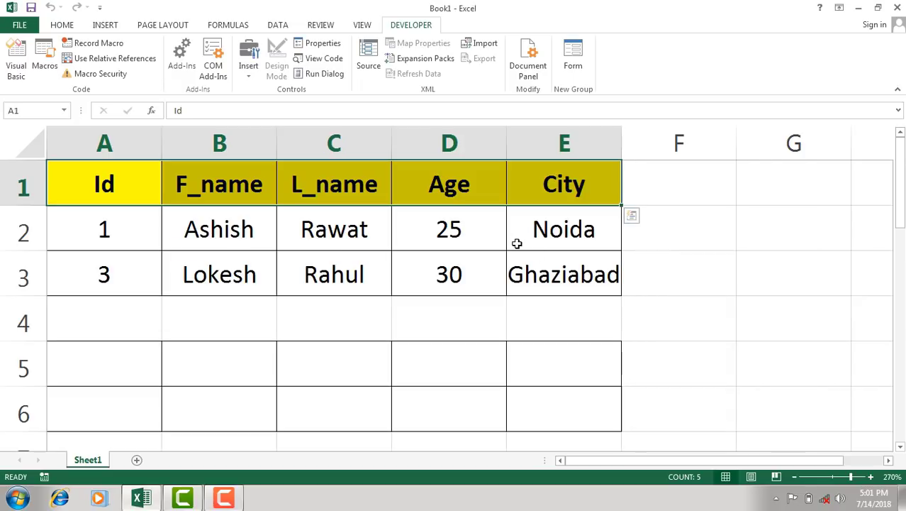